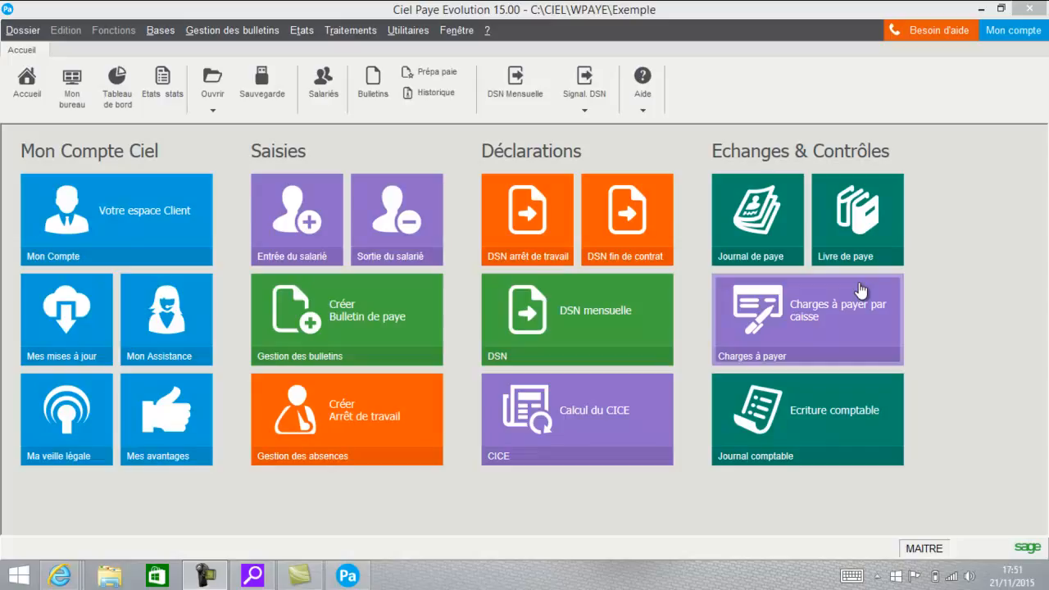
- Open the company parameters and review the company's sender (émetteur) record, including its address and declaration types
{"action": "left_click", "coordinate": [11, 30]}
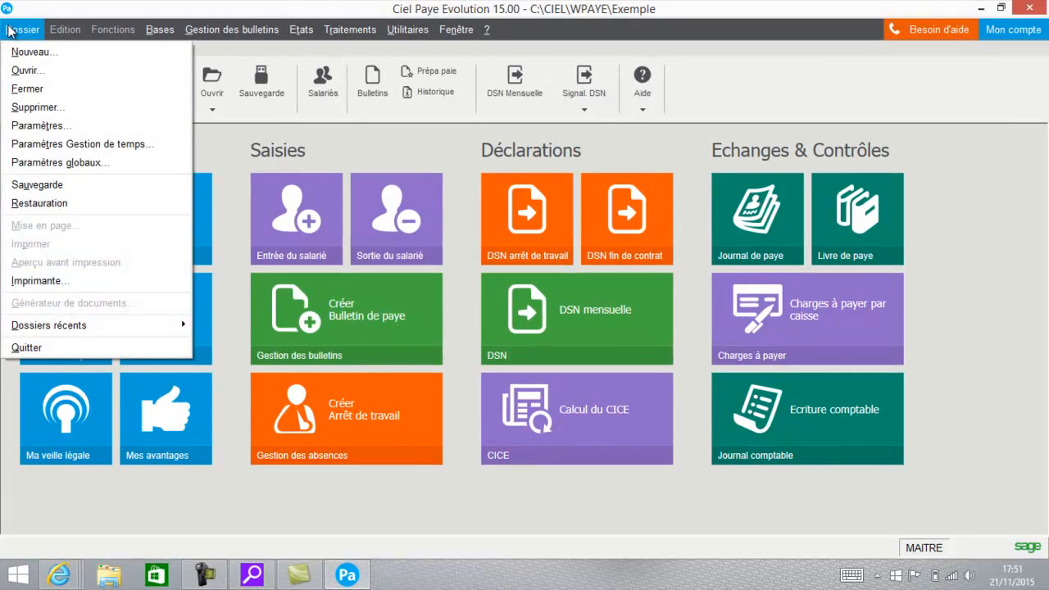
{"action": "left_click", "coordinate": [31, 121]}
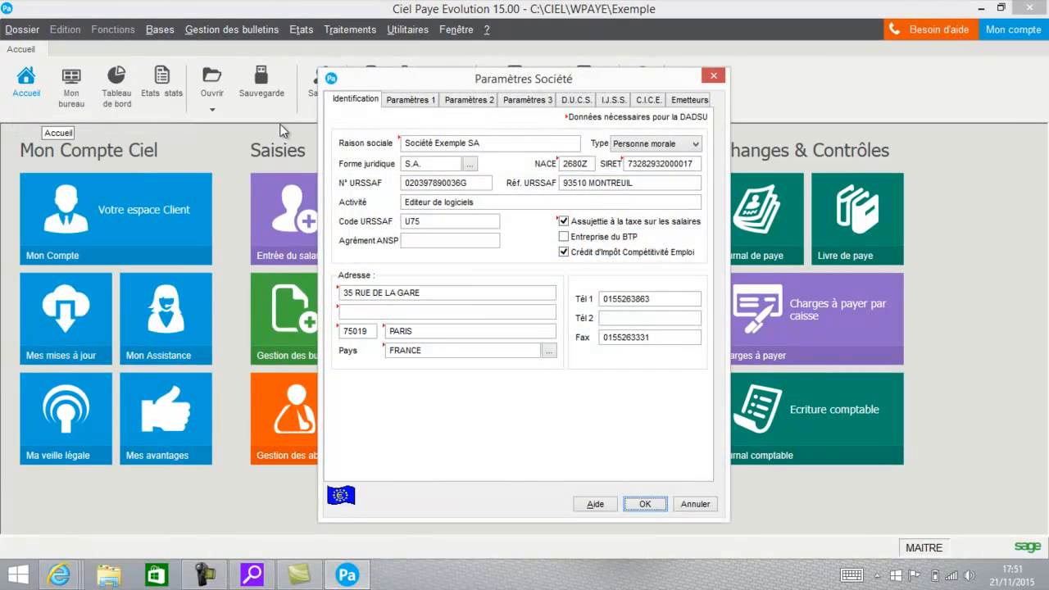
{"action": "left_click", "coordinate": [691, 101]}
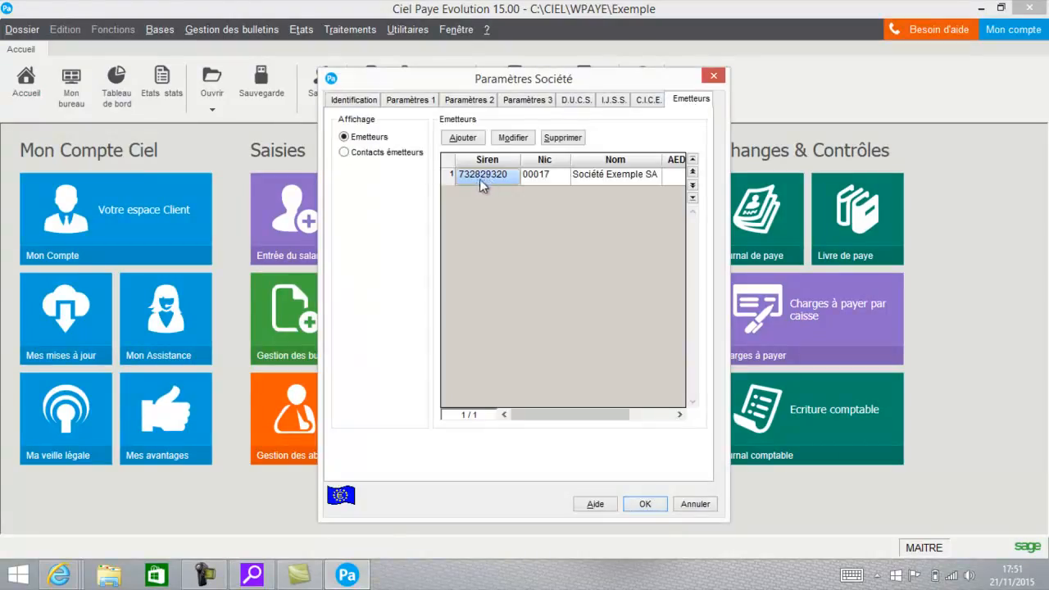
{"action": "left_click", "coordinate": [514, 139]}
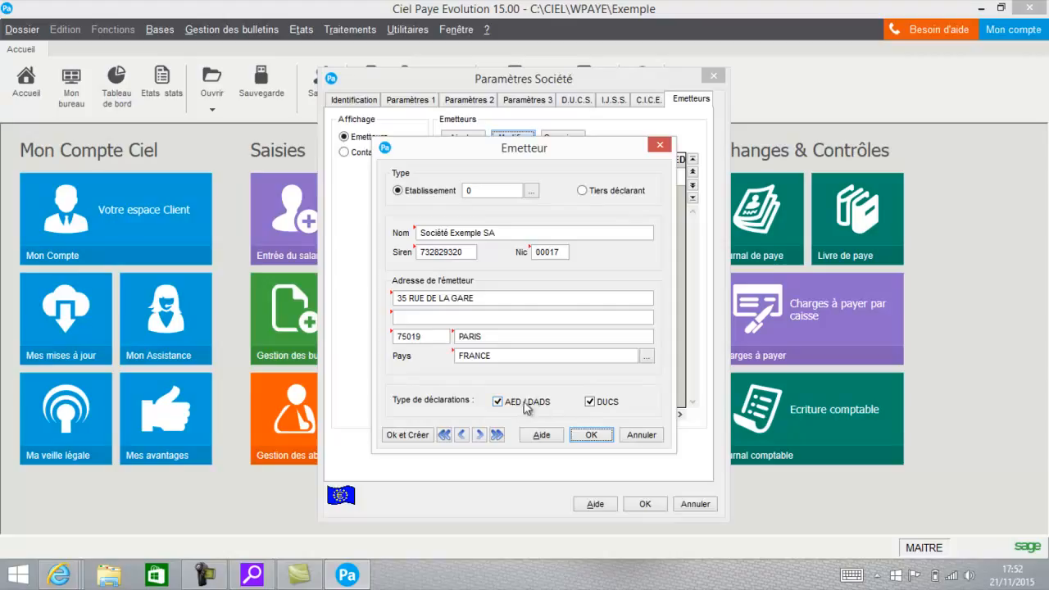
{"action": "left_click", "coordinate": [595, 435]}
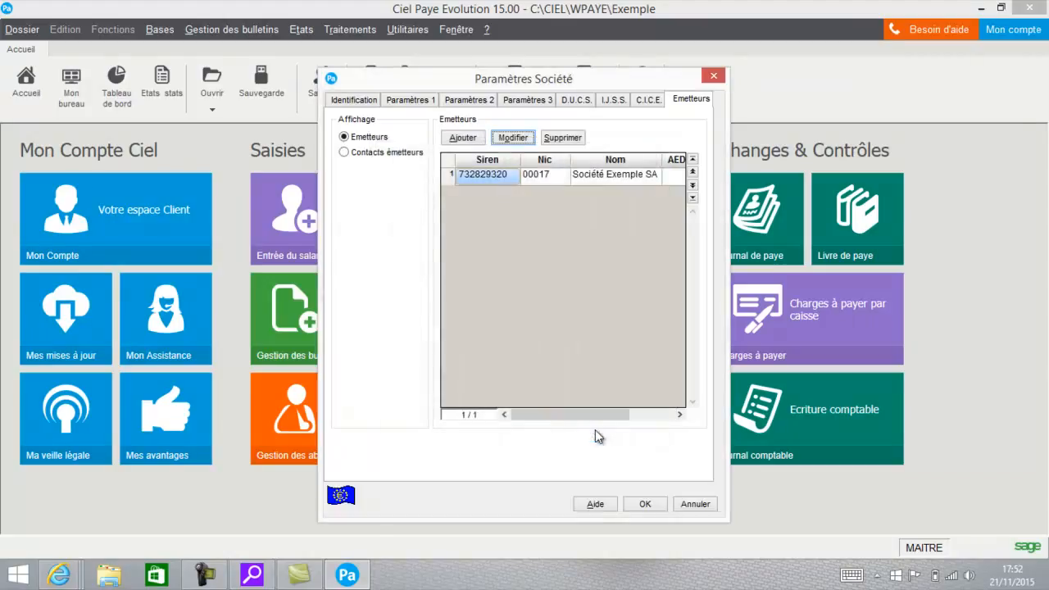
- Complete the existing sender contact with an e-mail address, a phone number and the Administratif domain, and save the company parameters
{"action": "left_click", "coordinate": [380, 155]}
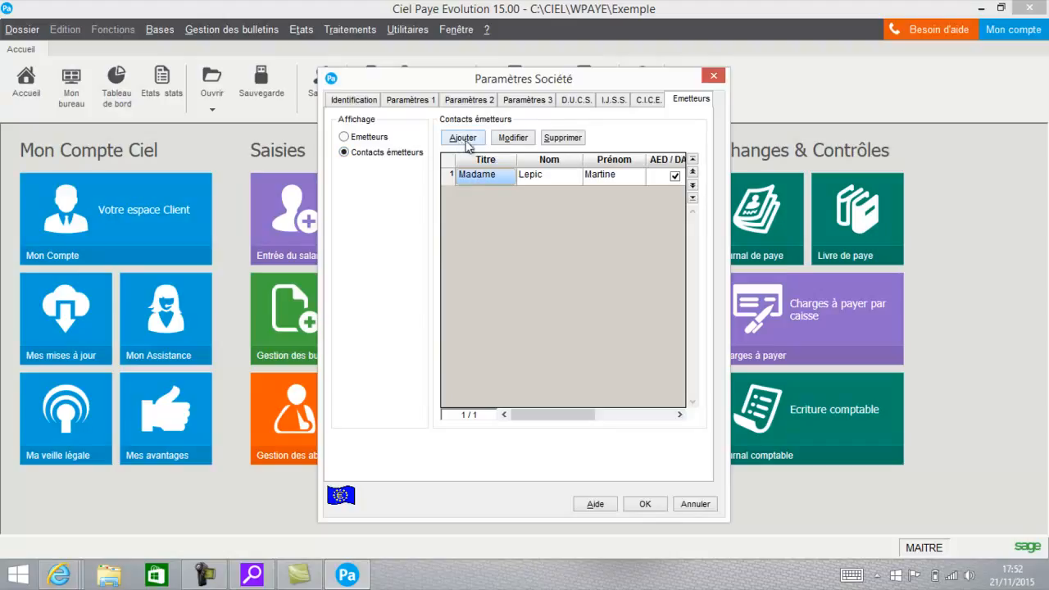
{"action": "left_click", "coordinate": [508, 136]}
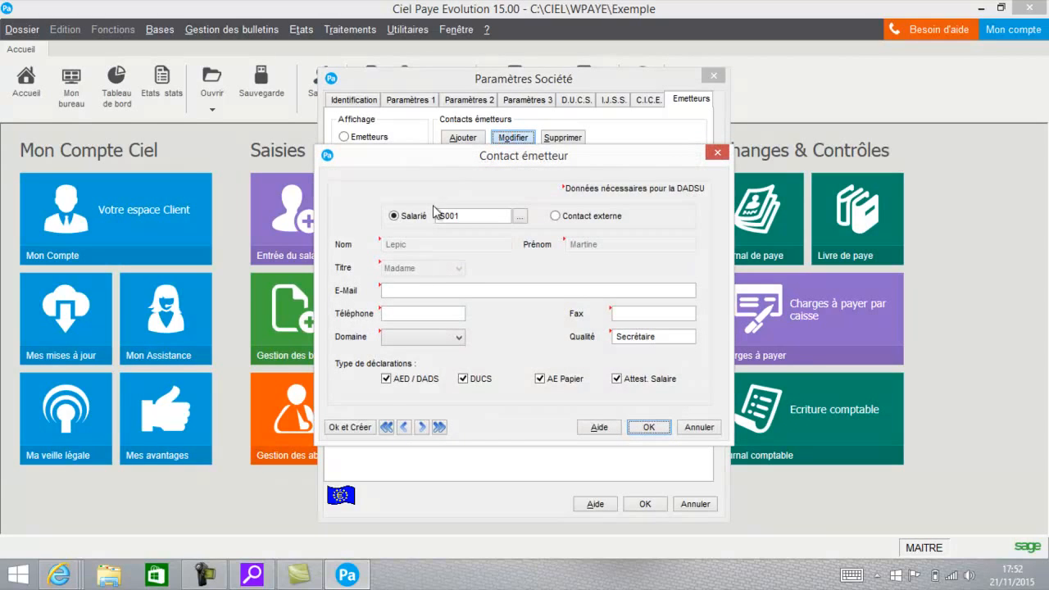
{"action": "left_click", "coordinate": [417, 289]}
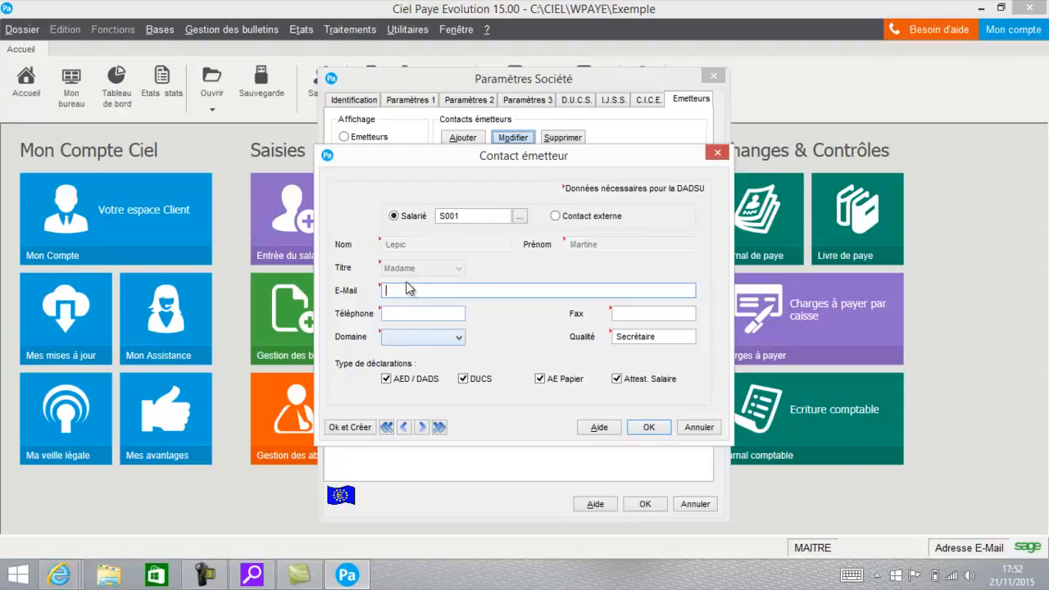
{"action": "left_click", "coordinate": [425, 340]}
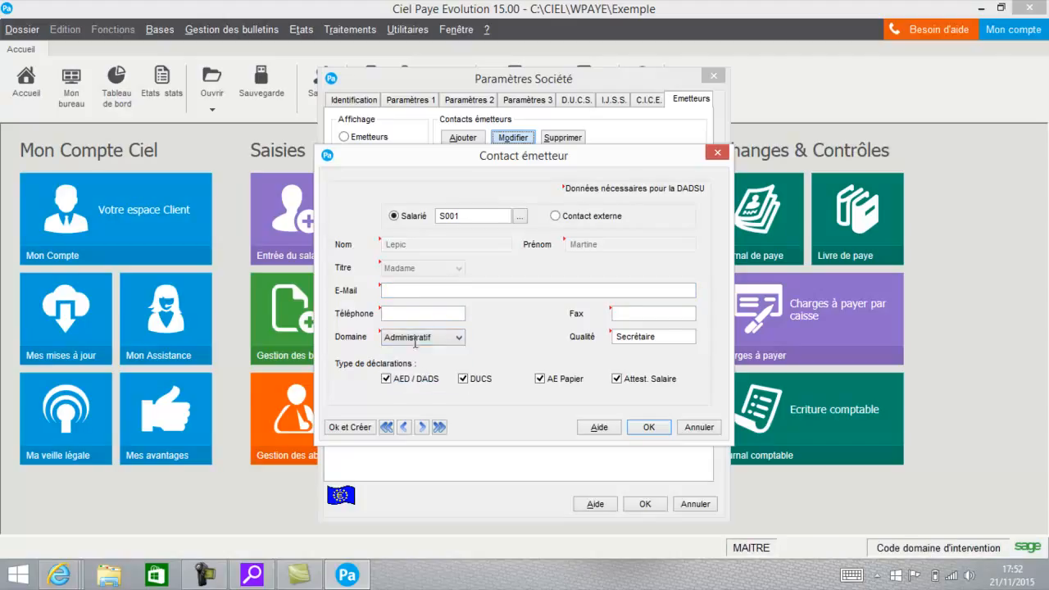
{"action": "left_click", "coordinate": [404, 291]}
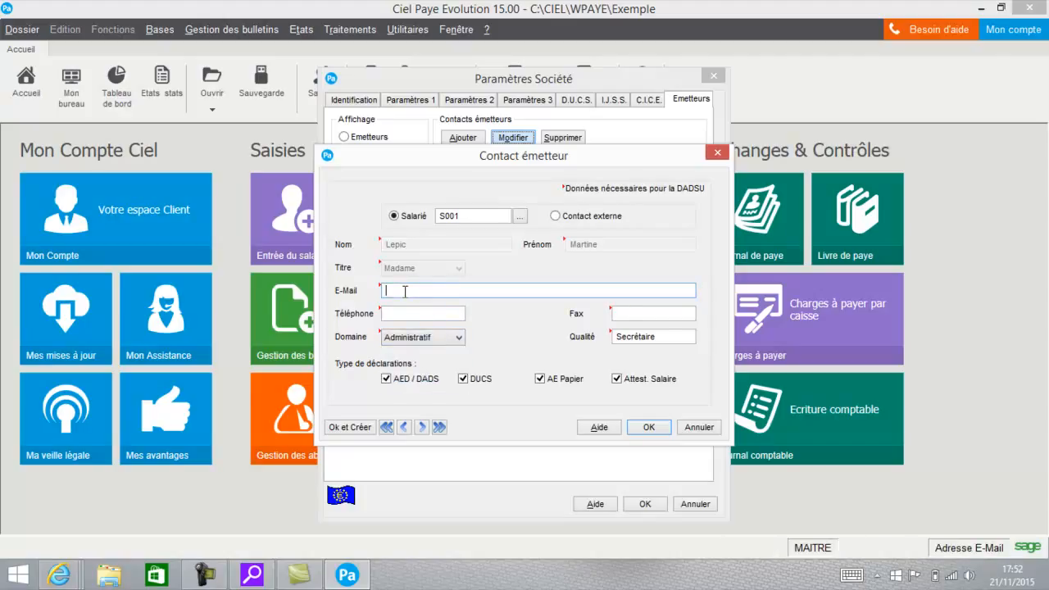
{"action": "type", "text": "LEPIC"}
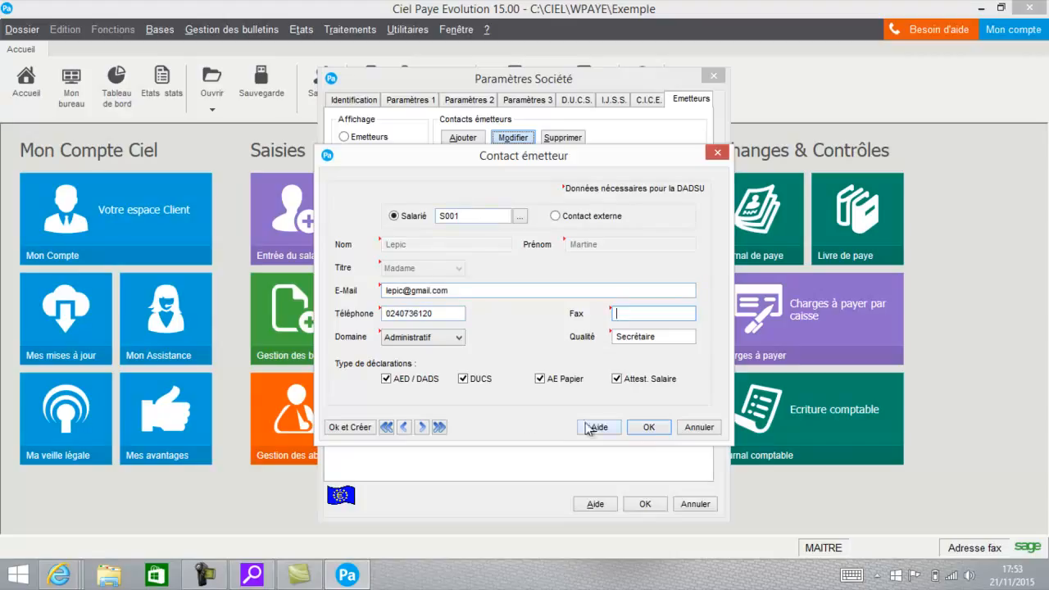
{"action": "left_click", "coordinate": [663, 430]}
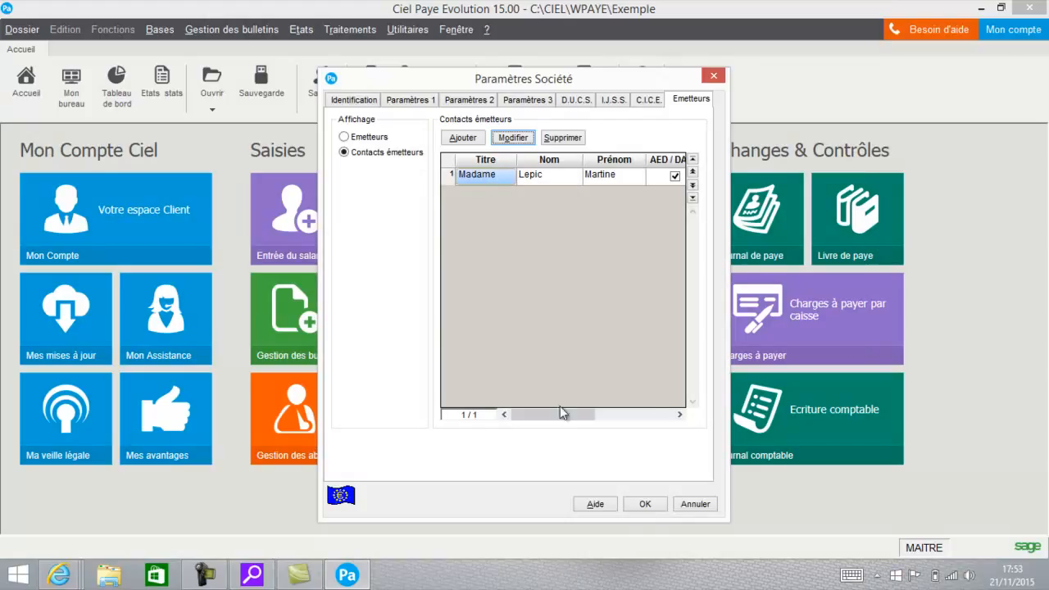
{"action": "left_click", "coordinate": [640, 506]}
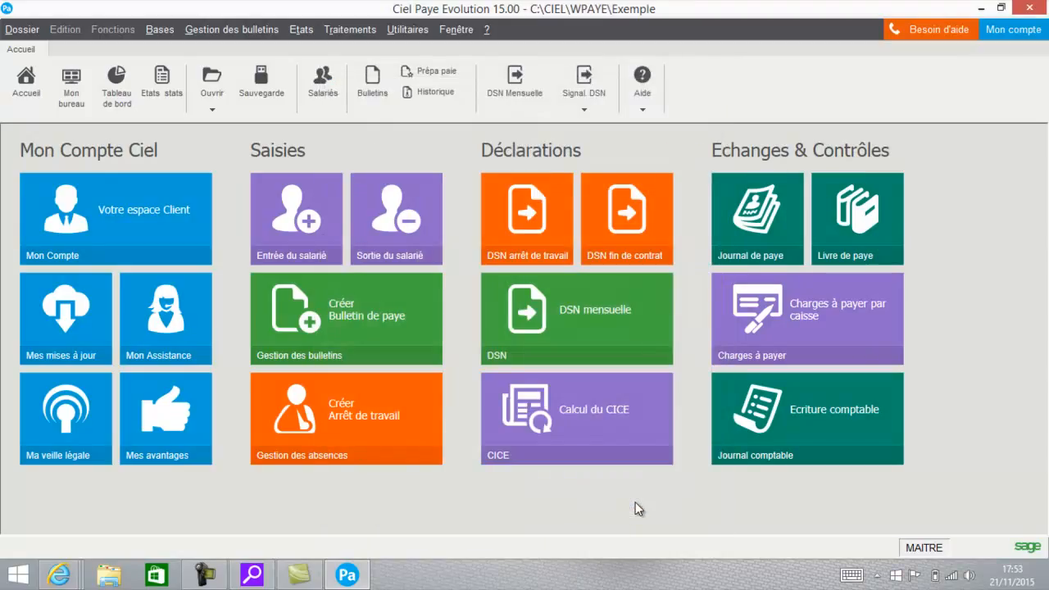
- Open the main establishment's record from the establishments list and examine its declaration settings
{"action": "left_click", "coordinate": [160, 31]}
{"action": "left_click", "coordinate": [177, 384]}
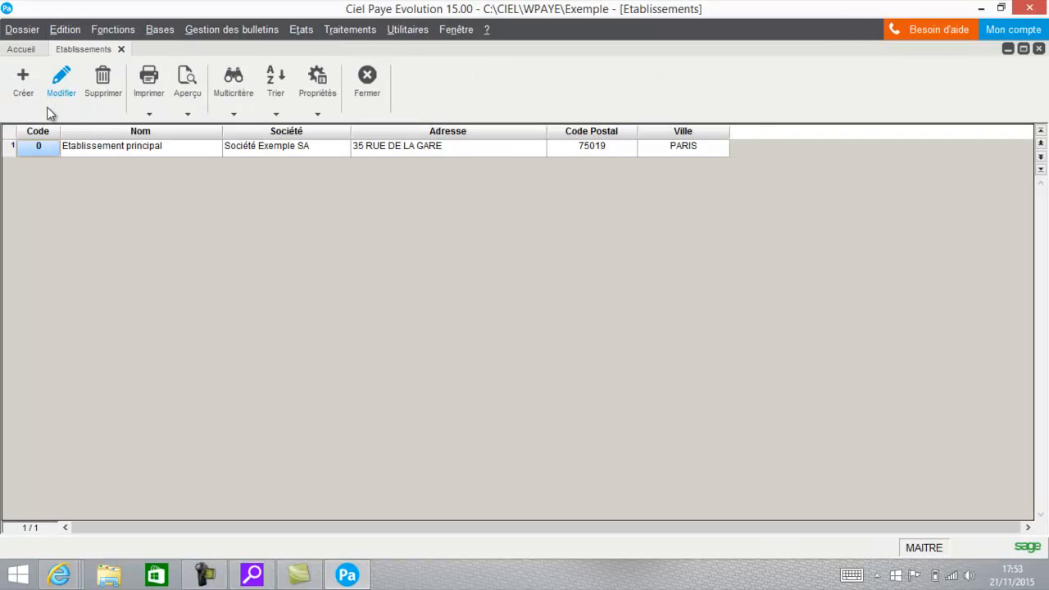
{"action": "left_click", "coordinate": [69, 97]}
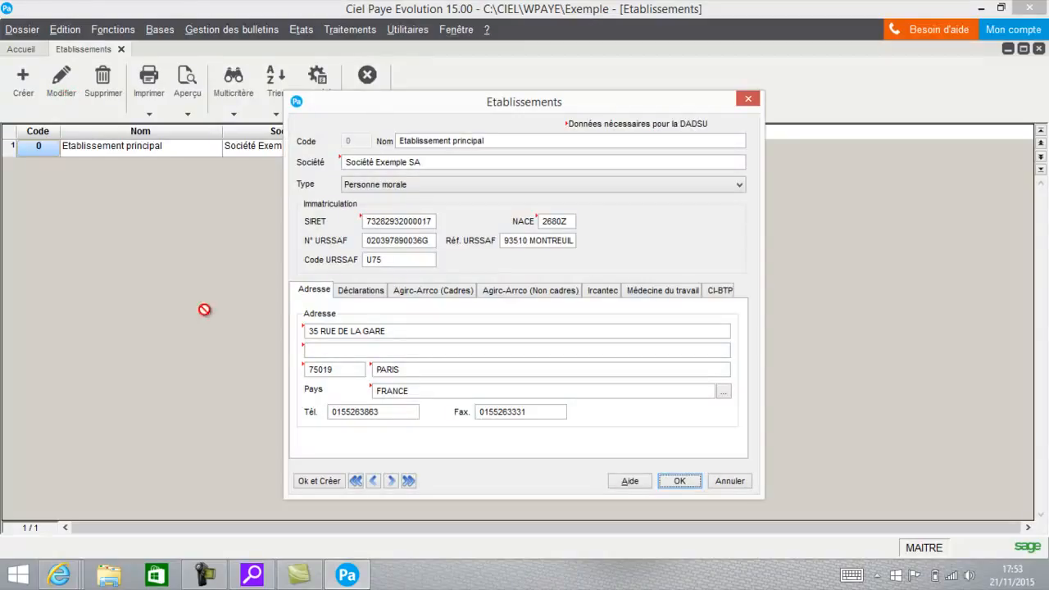
{"action": "left_click", "coordinate": [347, 297]}
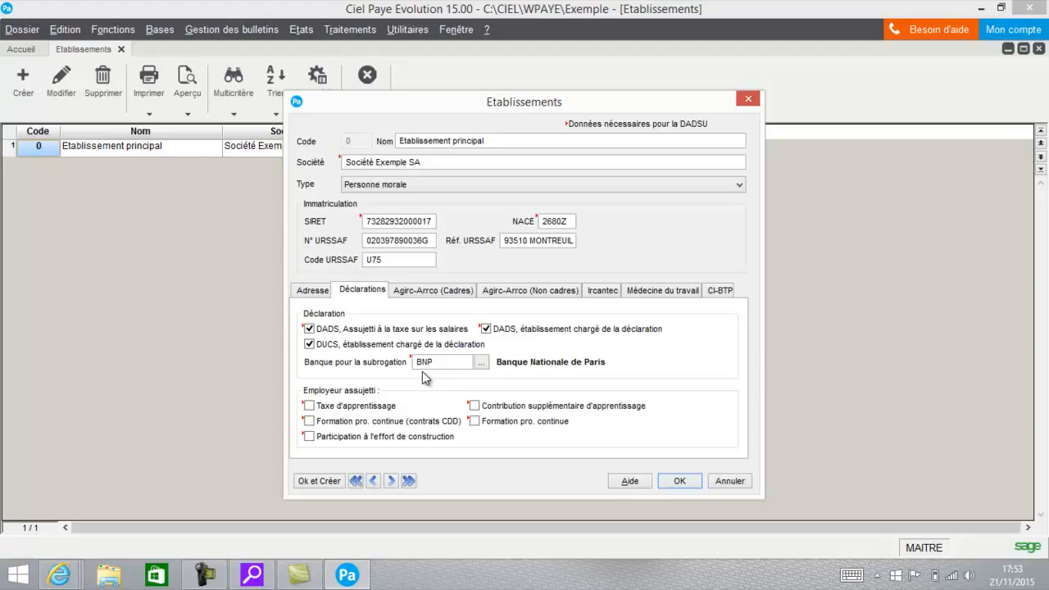
- Examine the establishment's Agirc-Arrco affiliations, including the recipient organisation and attachment number of the A510 executive (Cadres) entry
{"action": "left_click", "coordinate": [440, 294]}
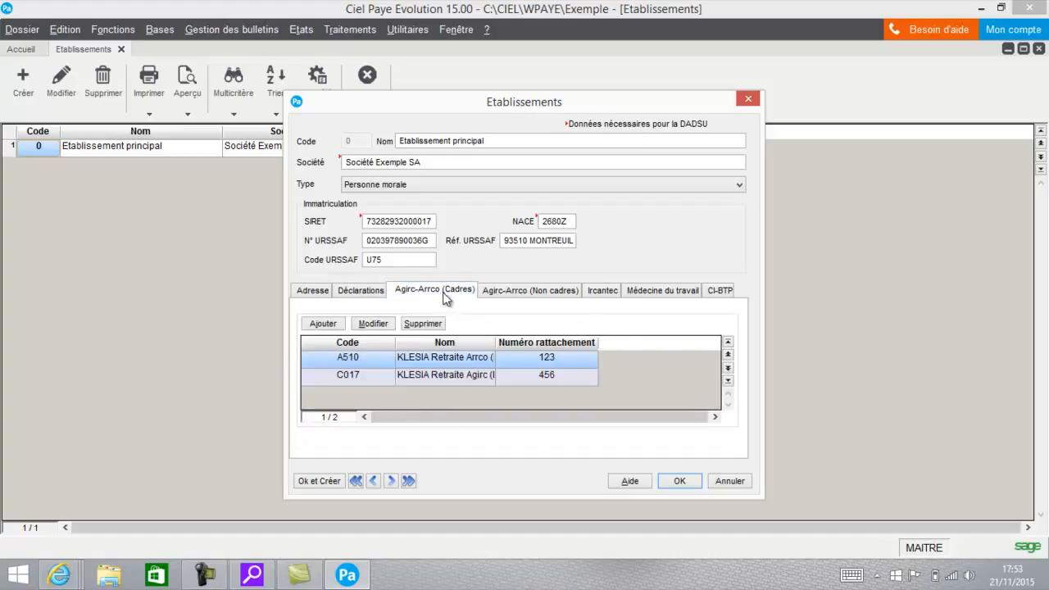
{"action": "left_click", "coordinate": [515, 293]}
{"action": "left_click", "coordinate": [459, 297]}
{"action": "left_click", "coordinate": [368, 324]}
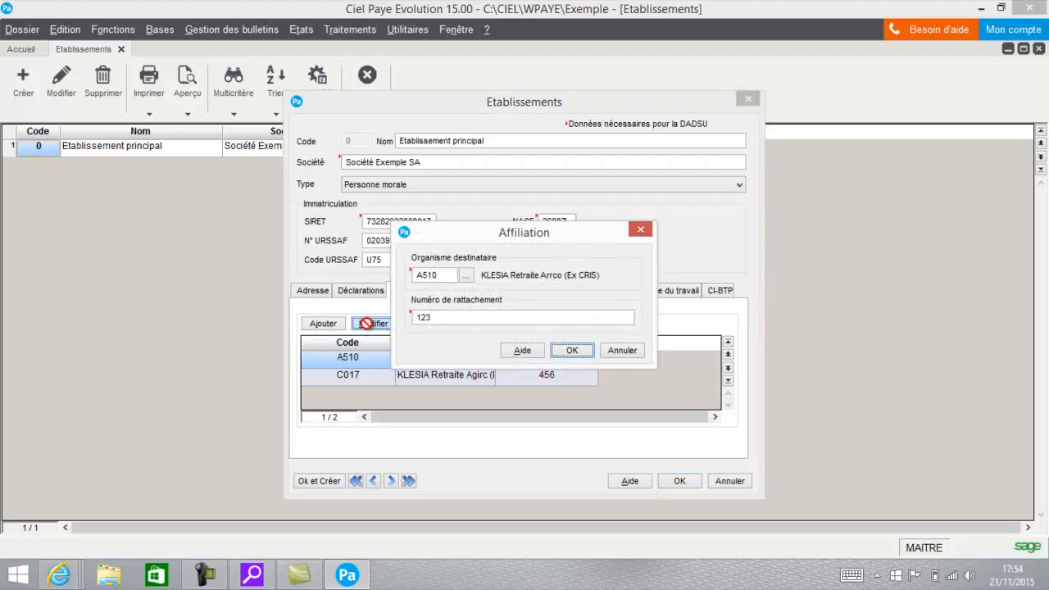
{"action": "left_click", "coordinate": [468, 279]}
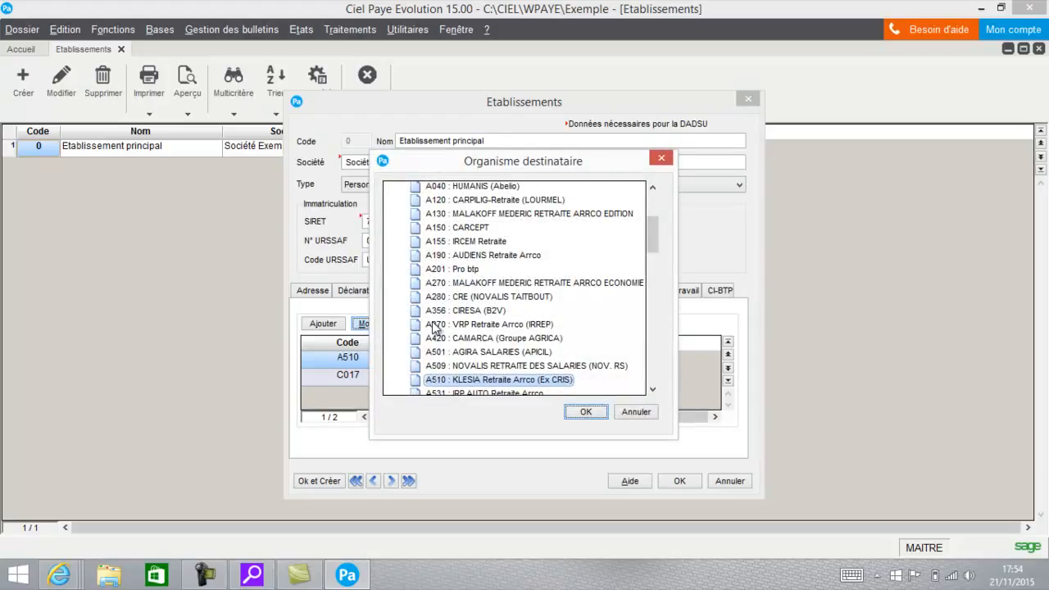
{"action": "left_click", "coordinate": [586, 411]}
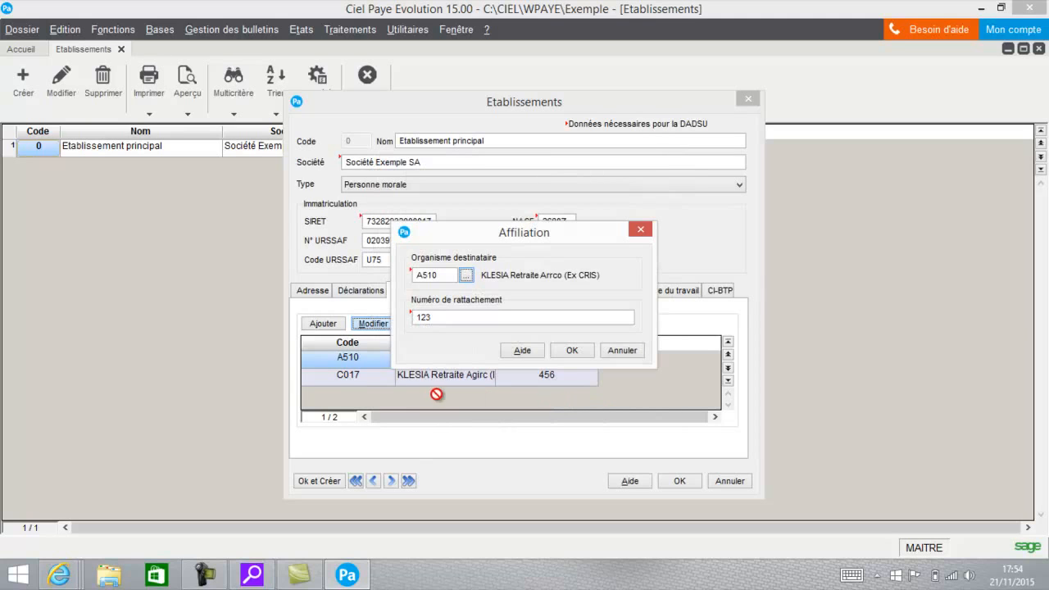
{"action": "left_click", "coordinate": [616, 352]}
- Review the C017 affiliation and its available recipient organisations, leaving the recipient as is, and validate the establishment record
{"action": "left_click", "coordinate": [345, 379]}
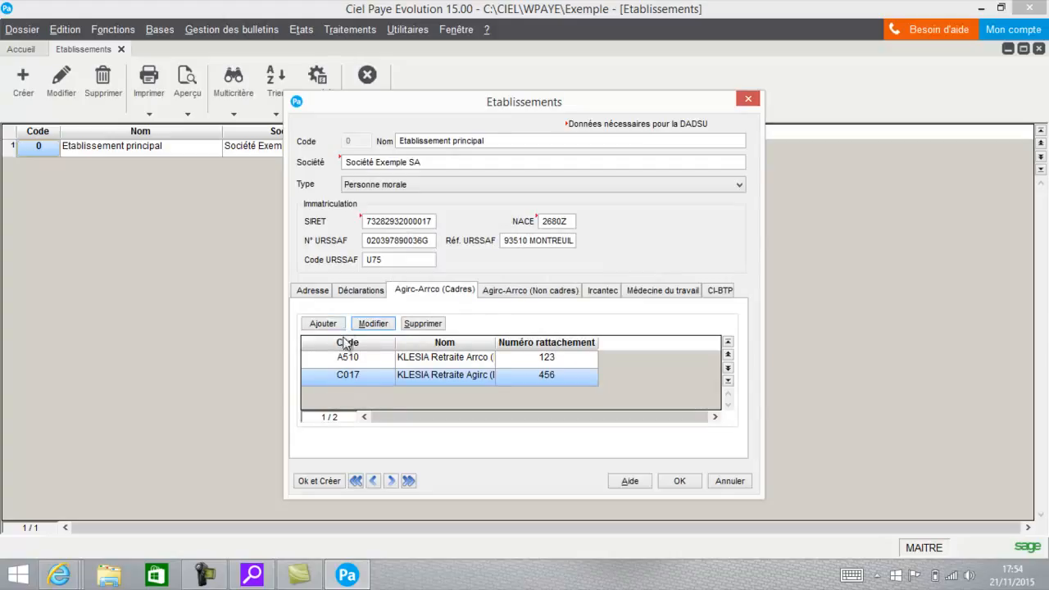
{"action": "double_click", "coordinate": [368, 378]}
{"action": "left_click", "coordinate": [466, 276]}
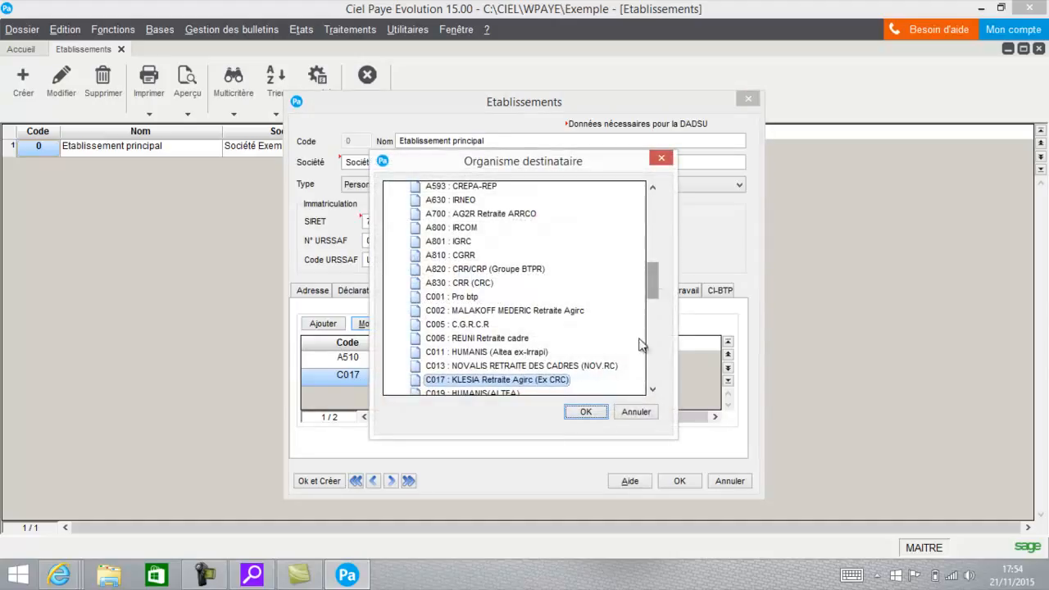
{"action": "left_click_drag", "start_coordinate": [650, 274], "coordinate": [641, 336]}
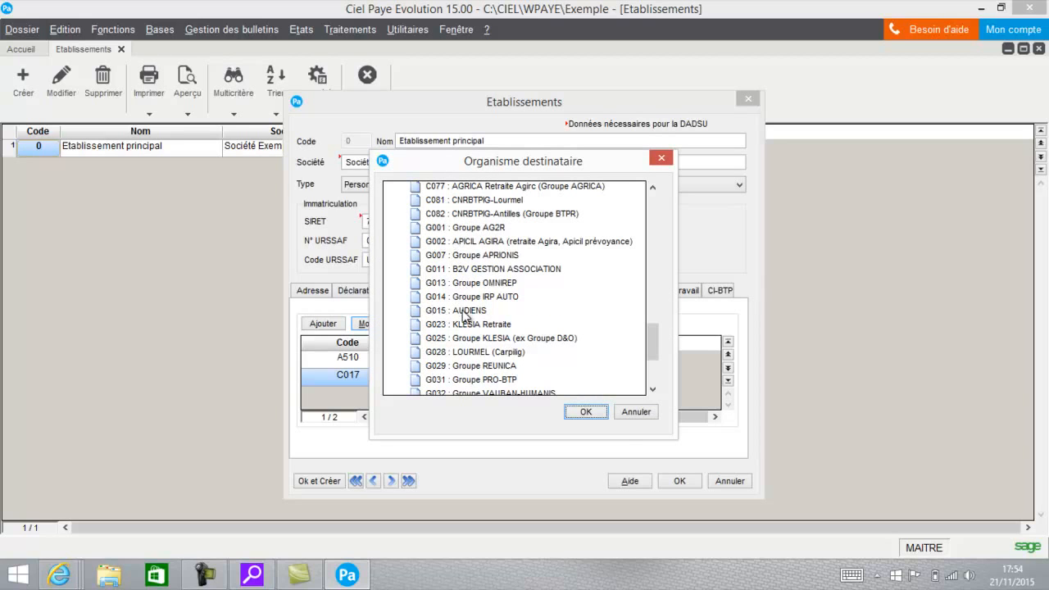
{"action": "left_click", "coordinate": [629, 413]}
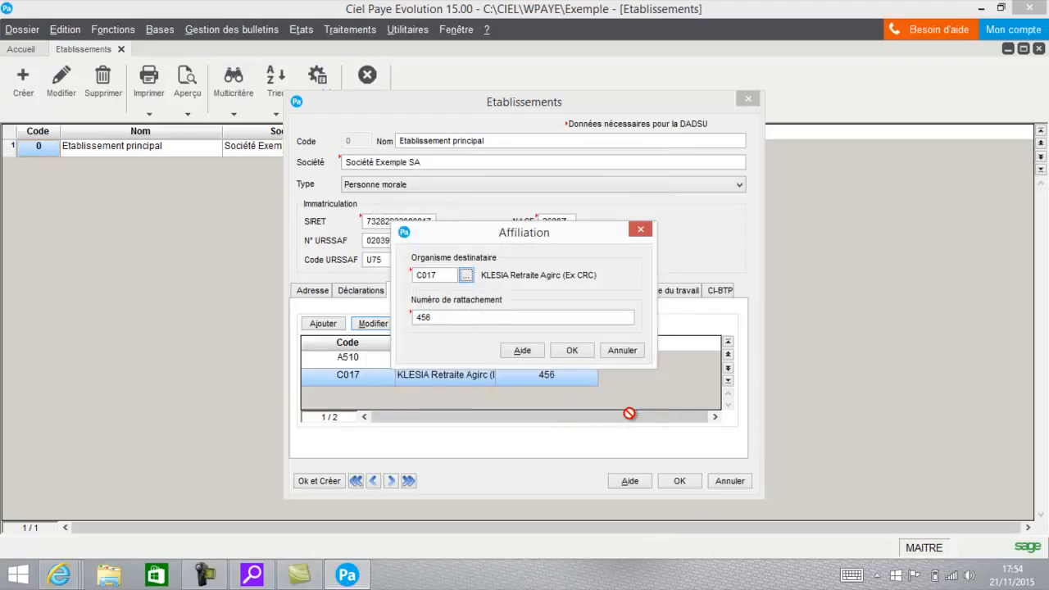
{"action": "left_click", "coordinate": [579, 351]}
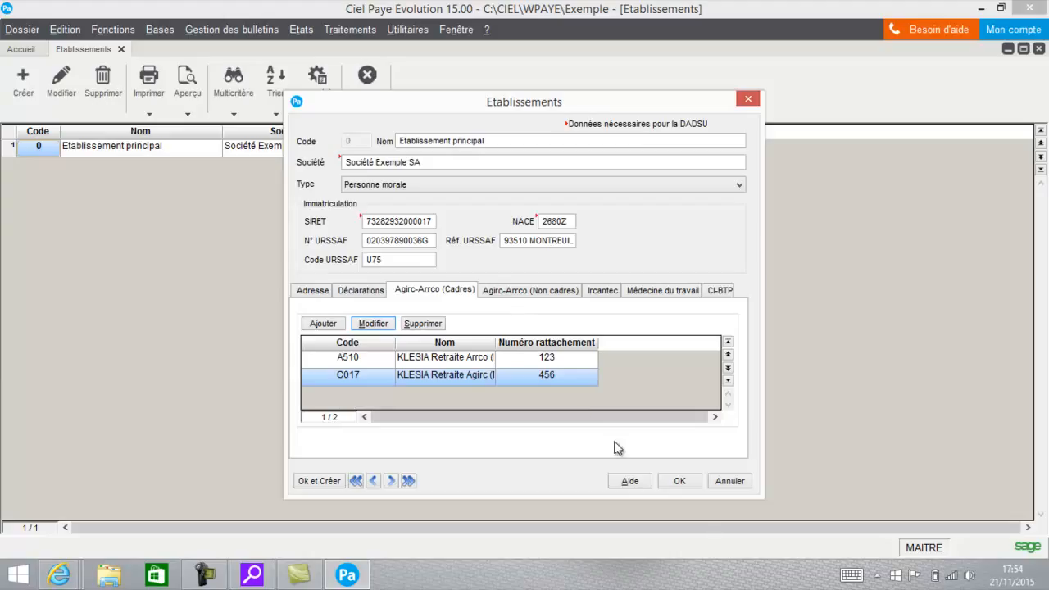
{"action": "left_click", "coordinate": [694, 483]}
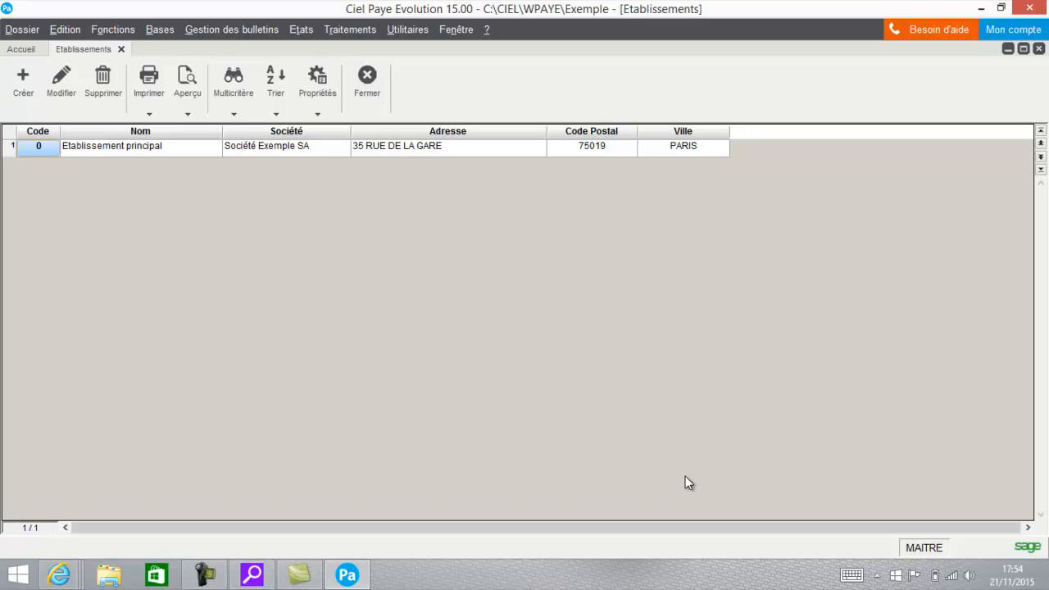
- Open the Banque Nationale de Paris record in the banks list and examine its account and domiciliation details
{"action": "left_click", "coordinate": [159, 34]}
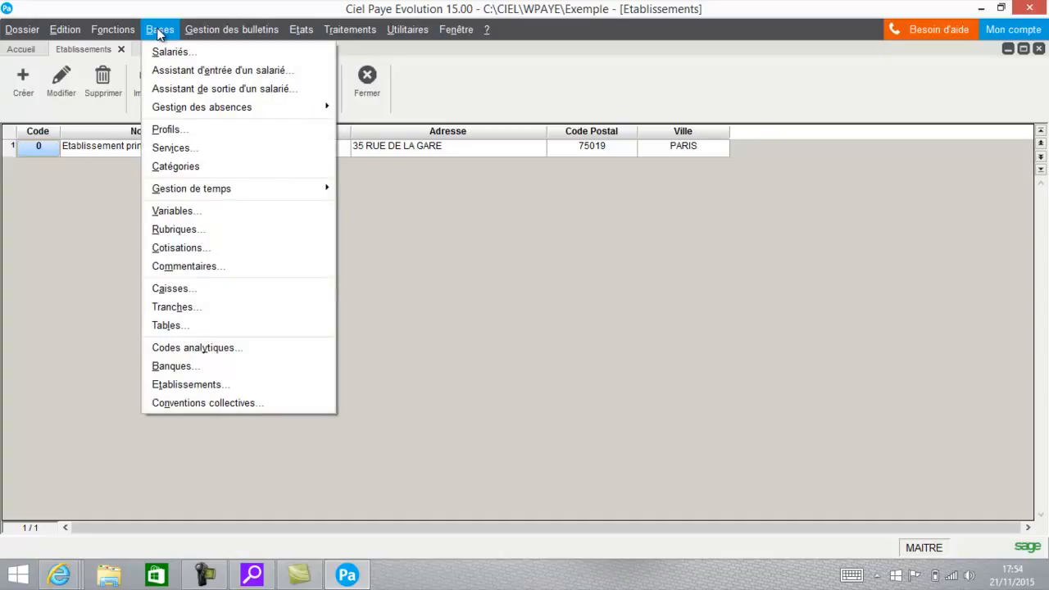
{"action": "left_click", "coordinate": [158, 366]}
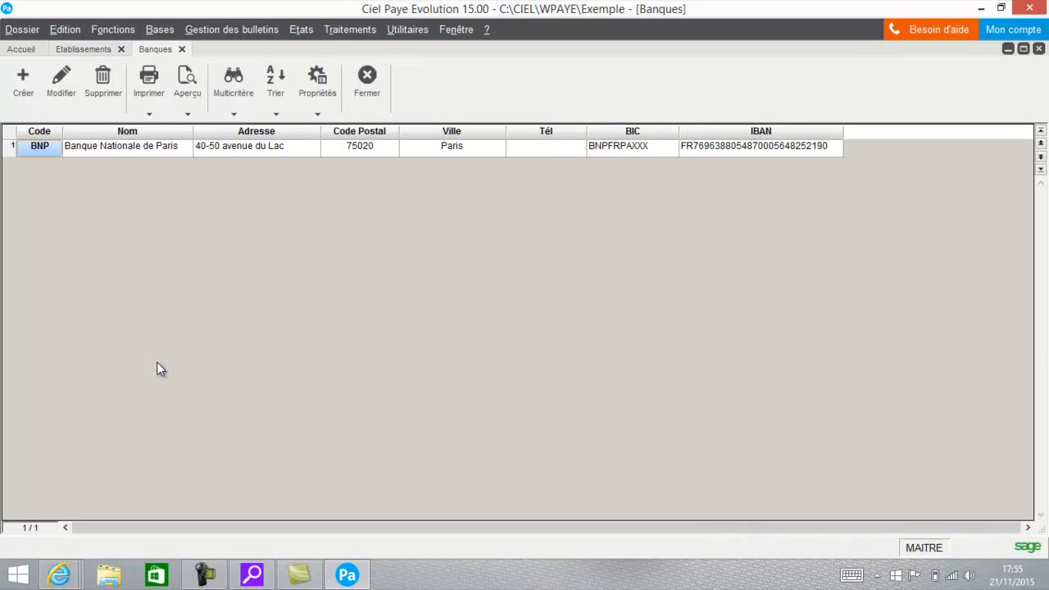
{"action": "left_click", "coordinate": [127, 151]}
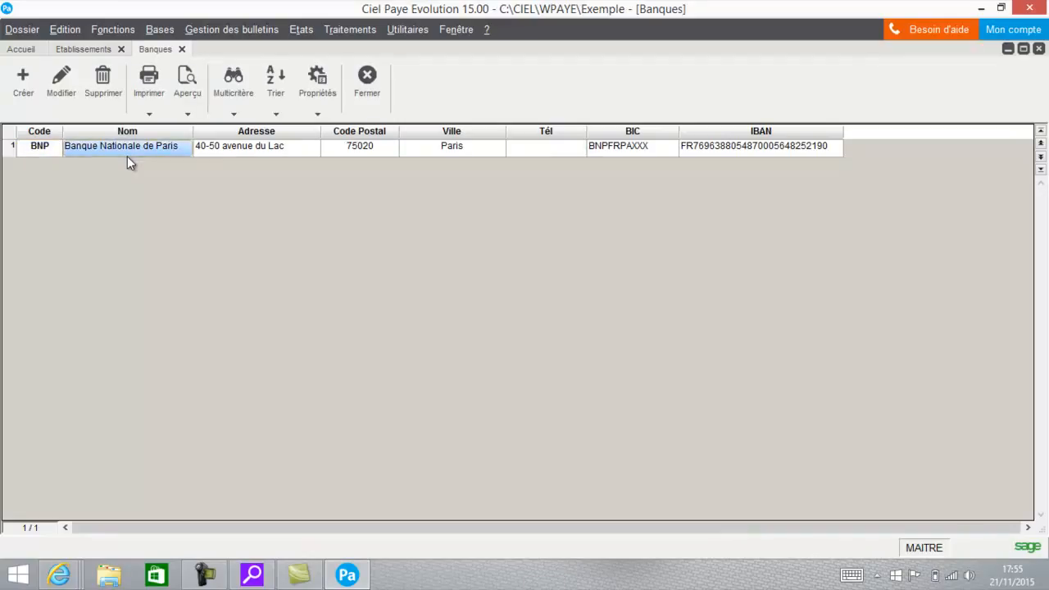
{"action": "left_click", "coordinate": [61, 82]}
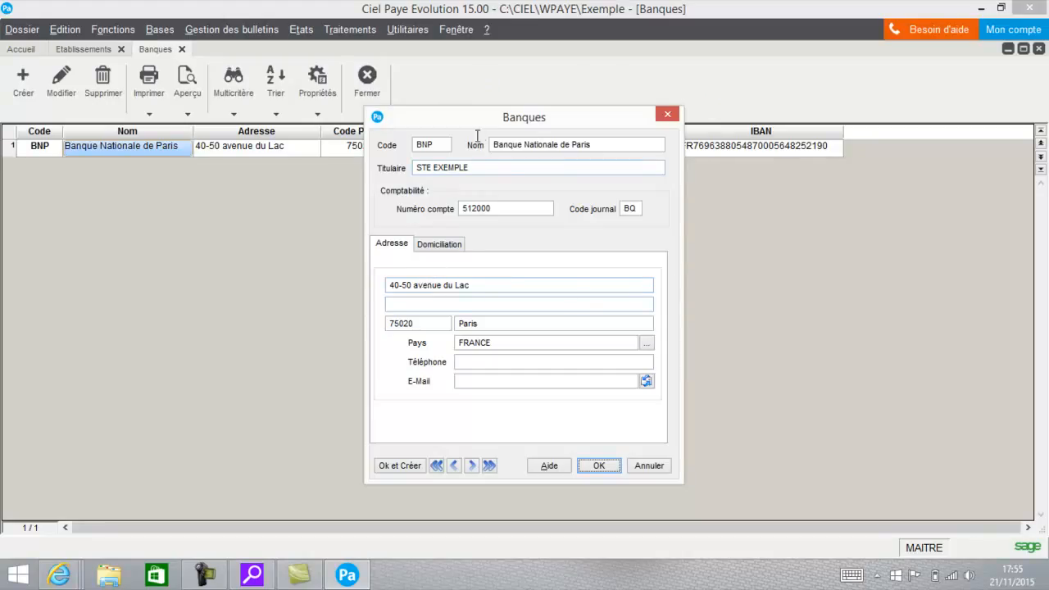
{"action": "left_click", "coordinate": [451, 245]}
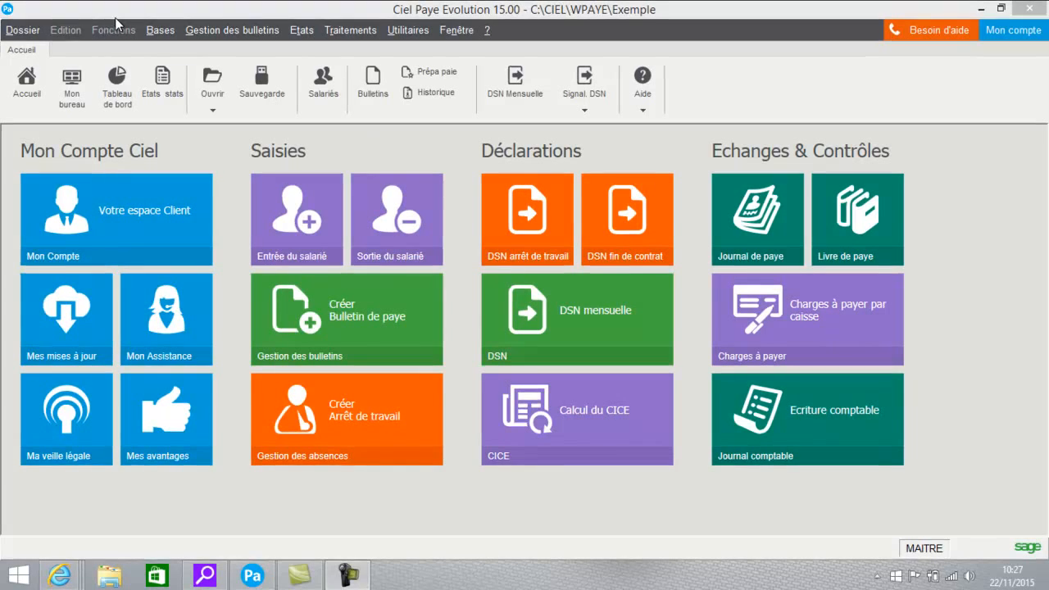
{"action": "left_click", "coordinate": [159, 32]}
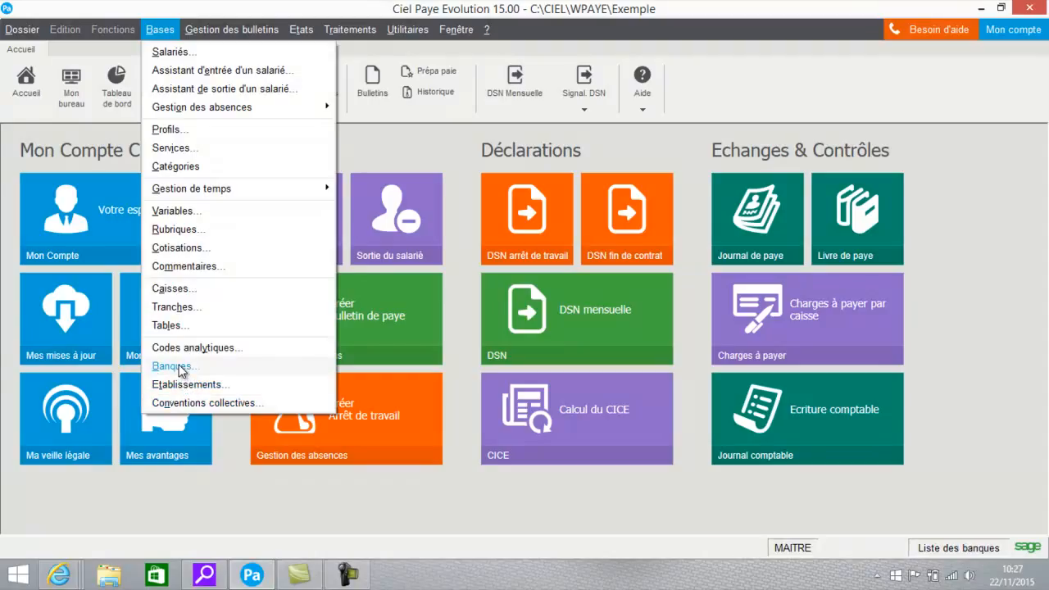
{"action": "left_click", "coordinate": [14, 31]}
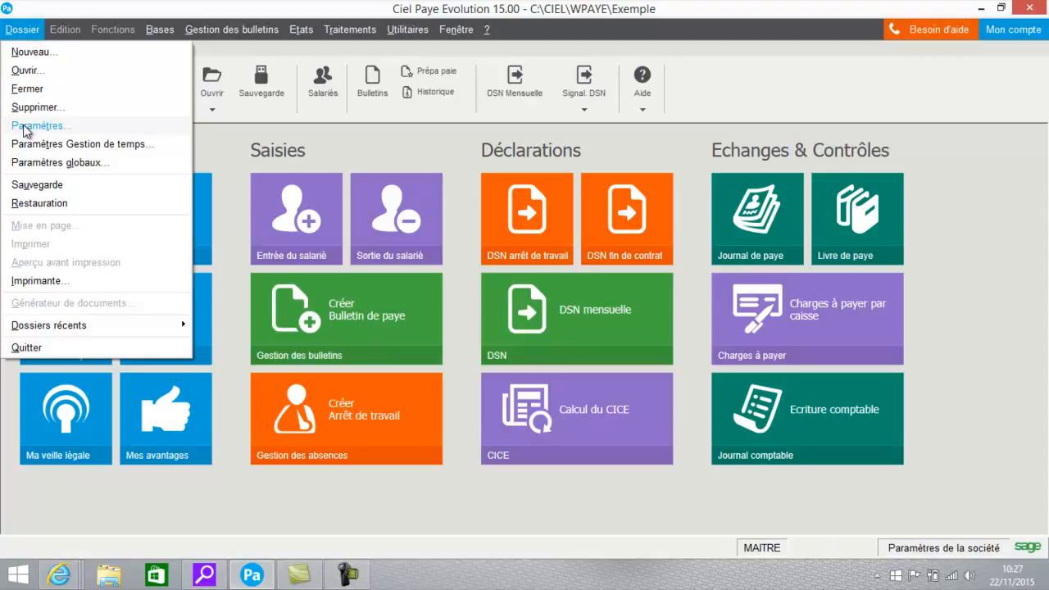
{"action": "key", "text": "Escape"}
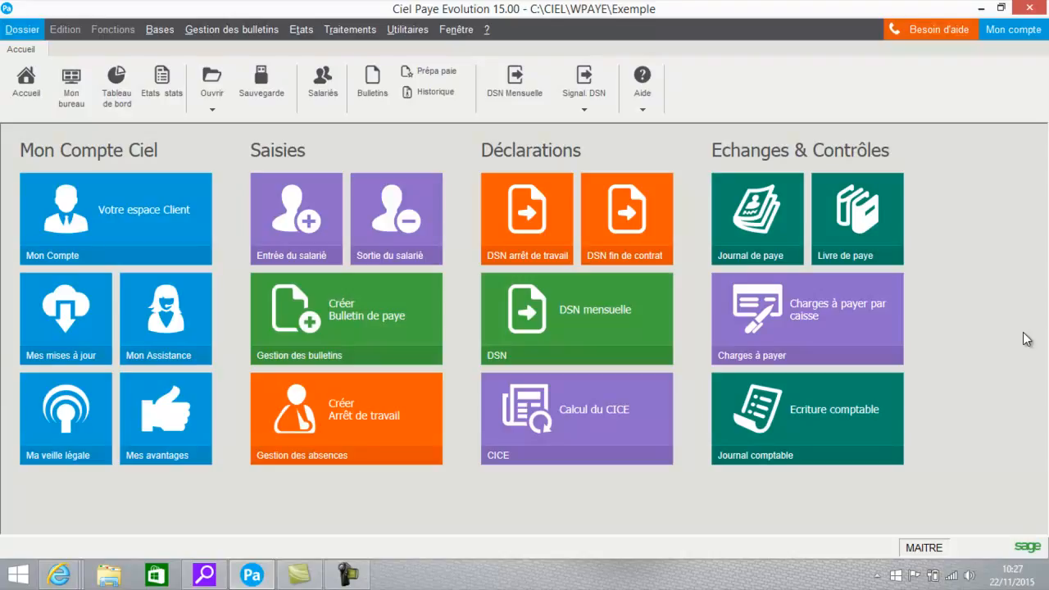
- Open the URSSAF record from the list of contribution funds (Caisses) and display its DUCS settings
{"action": "left_click", "coordinate": [161, 31]}
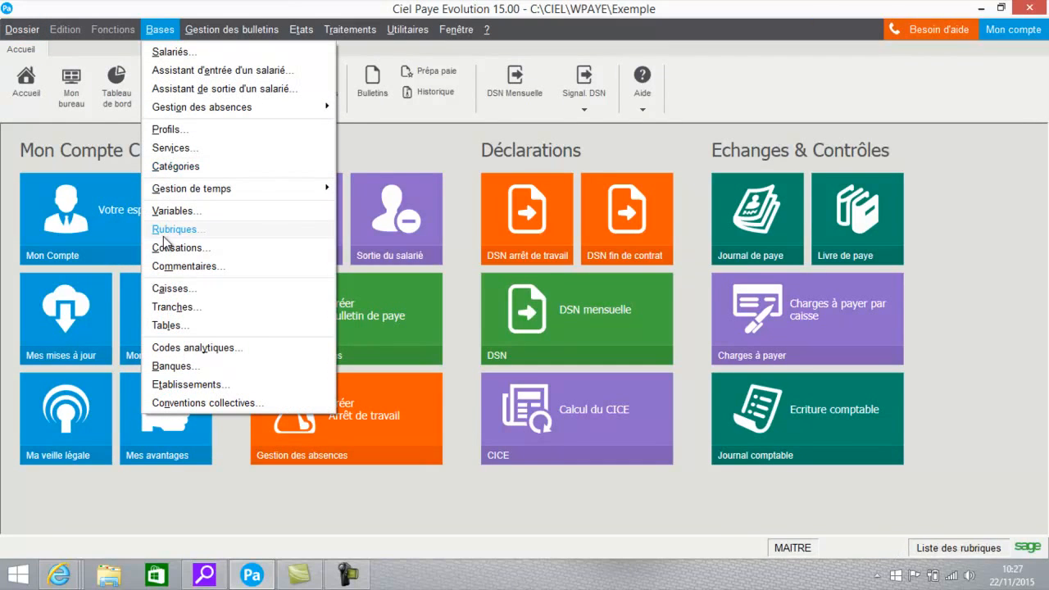
{"action": "left_click", "coordinate": [177, 292]}
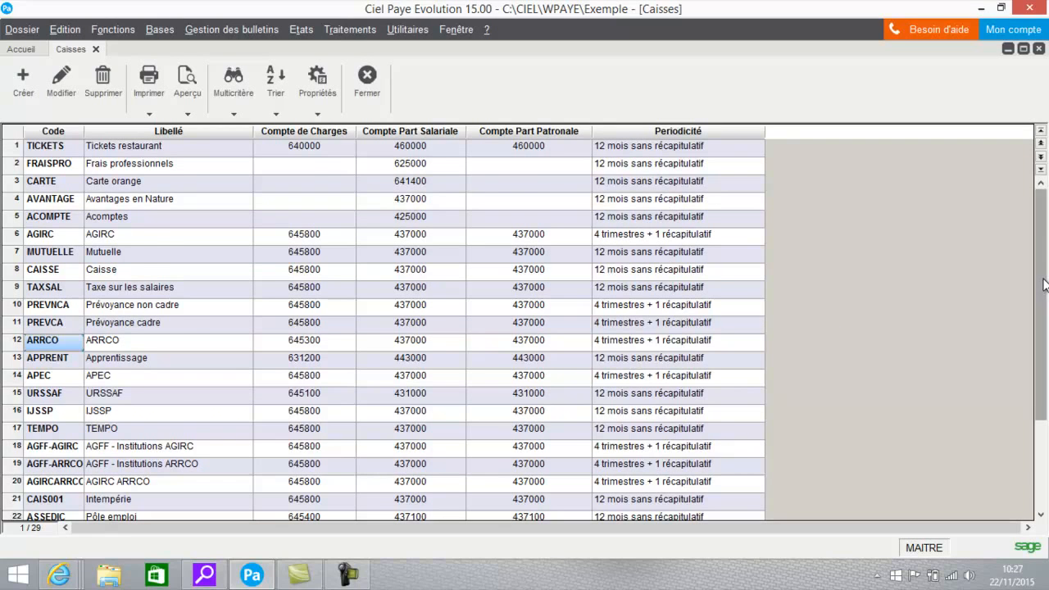
{"action": "left_click_drag", "start_coordinate": [1044, 284], "coordinate": [1038, 358]}
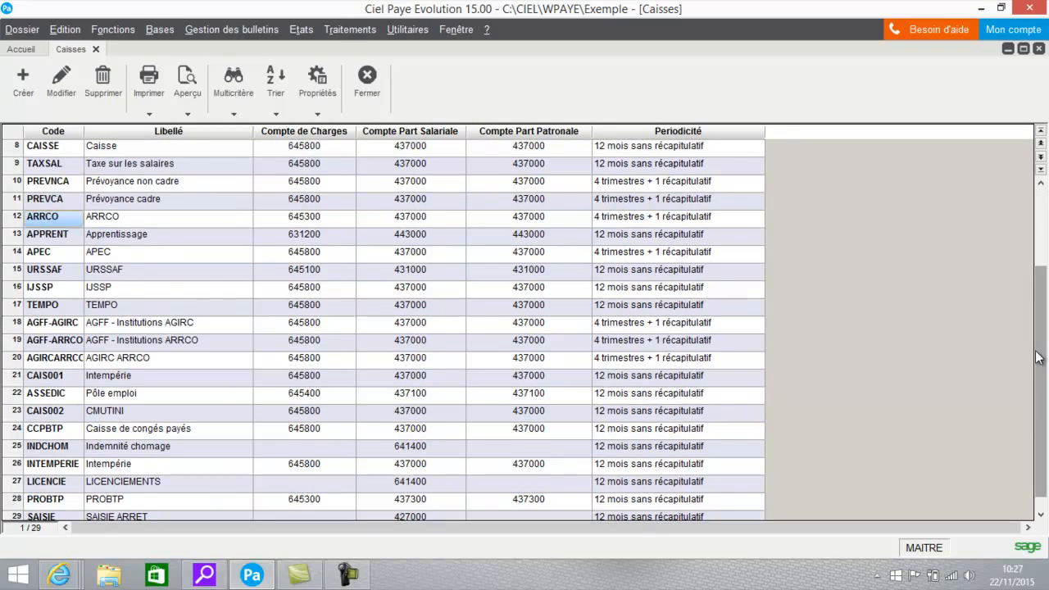
{"action": "left_click", "coordinate": [57, 275]}
{"action": "left_click", "coordinate": [61, 80]}
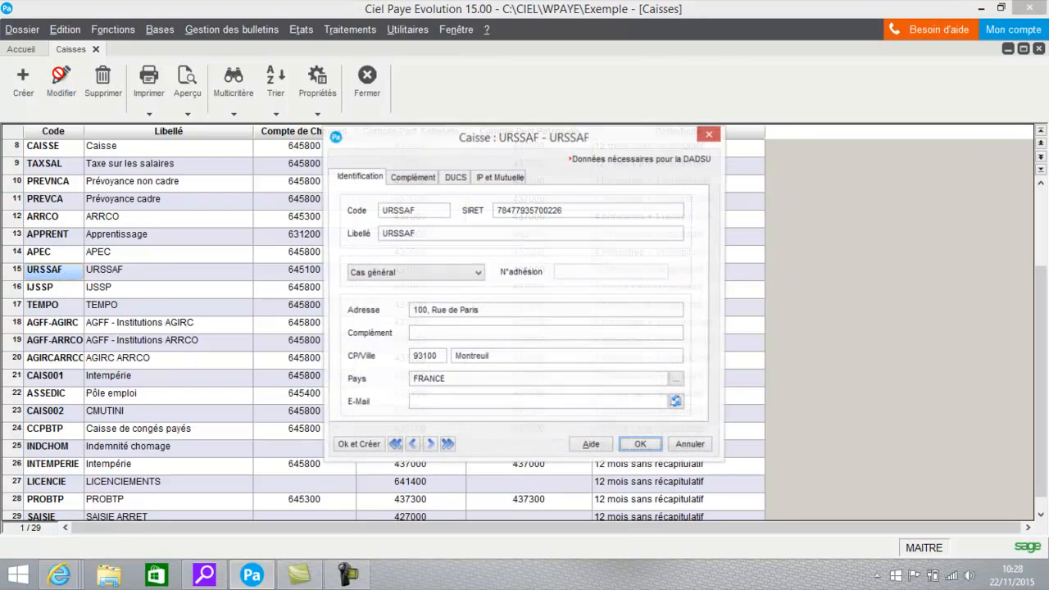
{"action": "left_click", "coordinate": [455, 180]}
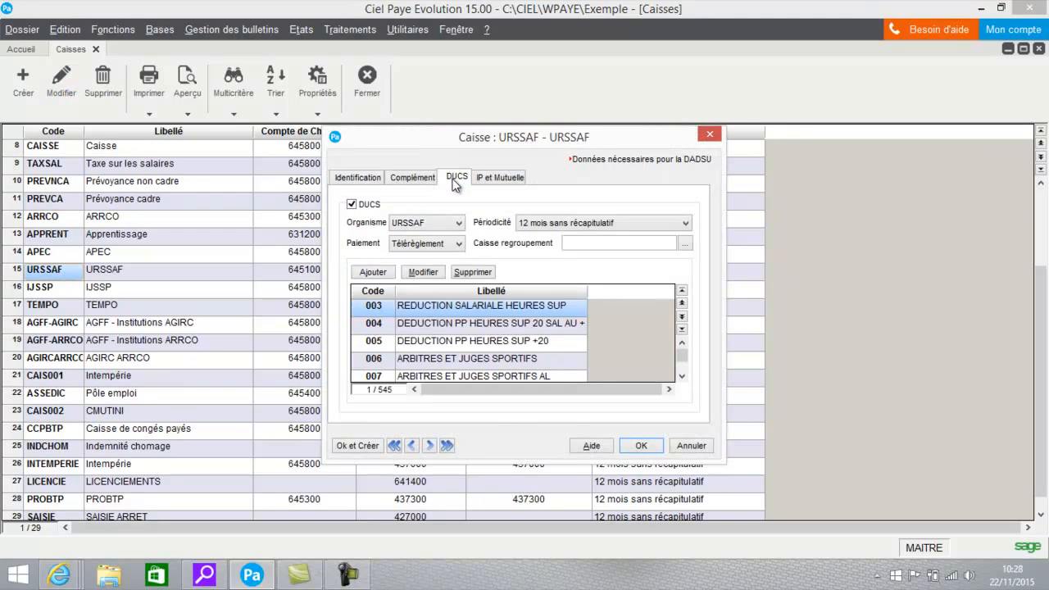
- Select Télérèglement as the URSSAF fund's DUCS payment method and validate the record
{"action": "left_click", "coordinate": [410, 251]}
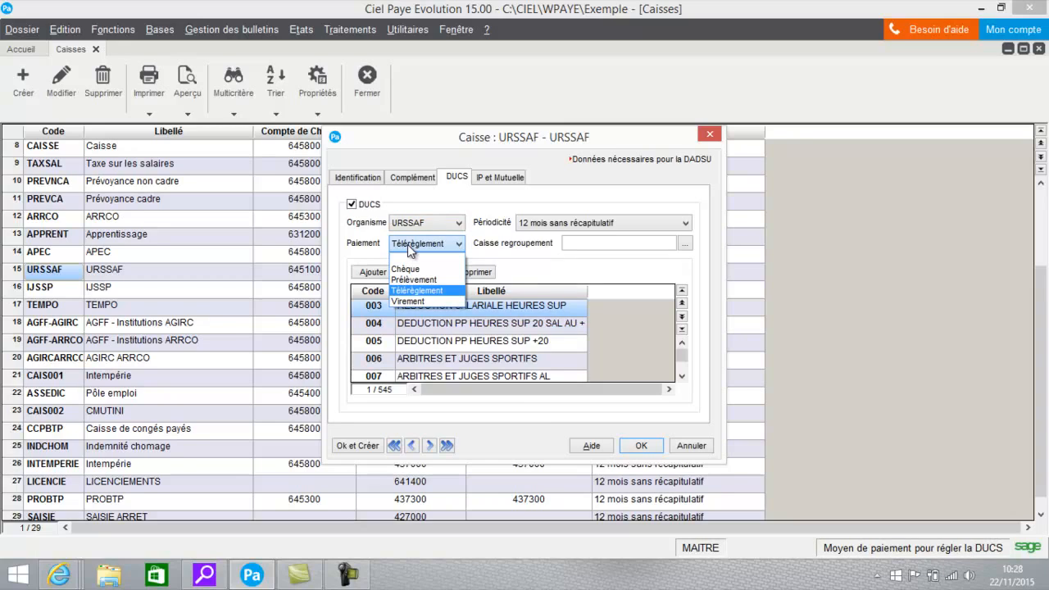
{"action": "left_click", "coordinate": [414, 290]}
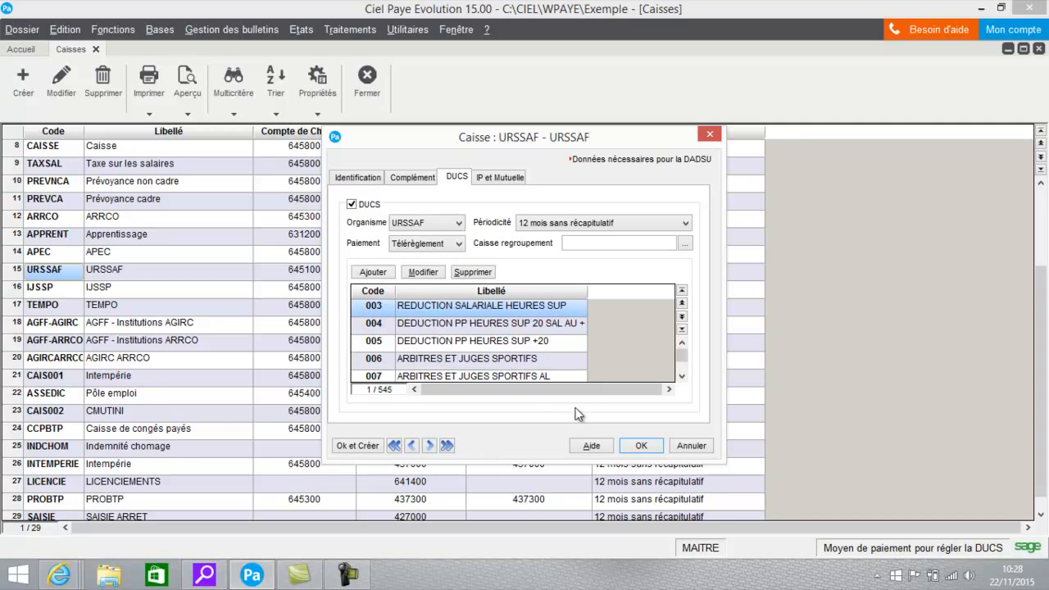
{"action": "left_click", "coordinate": [641, 446]}
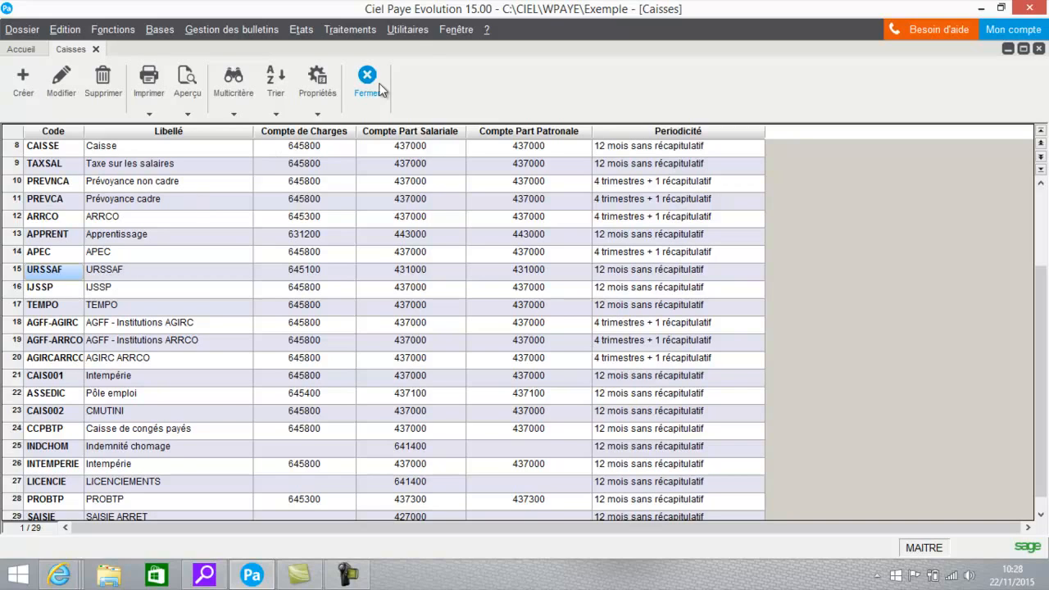
- Prepare a DUCS codes update with URSSAF marked and the option to keep existing codes, and cancel it without updating
{"action": "left_click", "coordinate": [407, 33]}
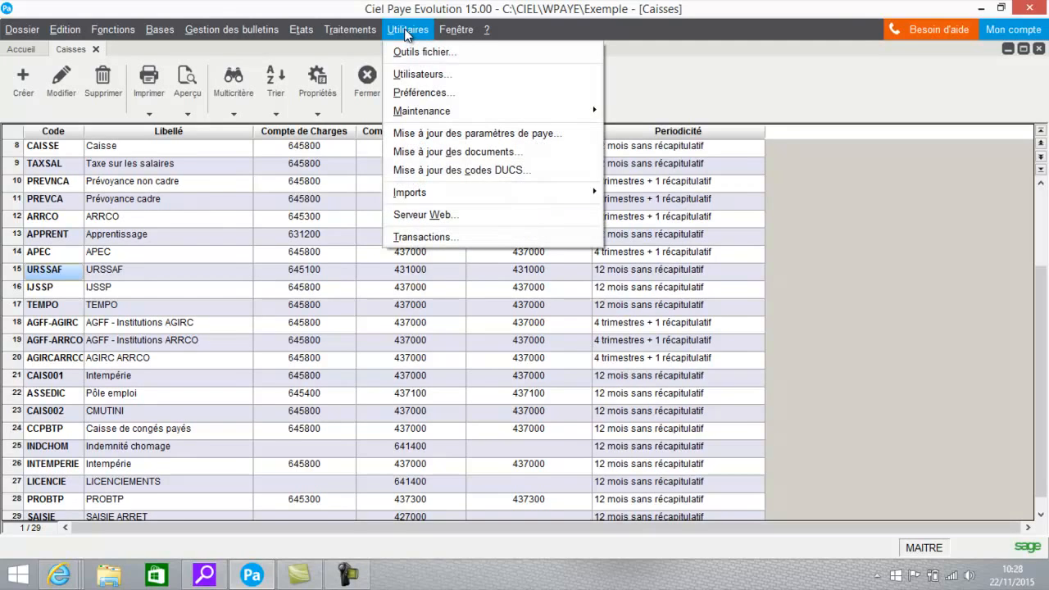
{"action": "left_click", "coordinate": [410, 169]}
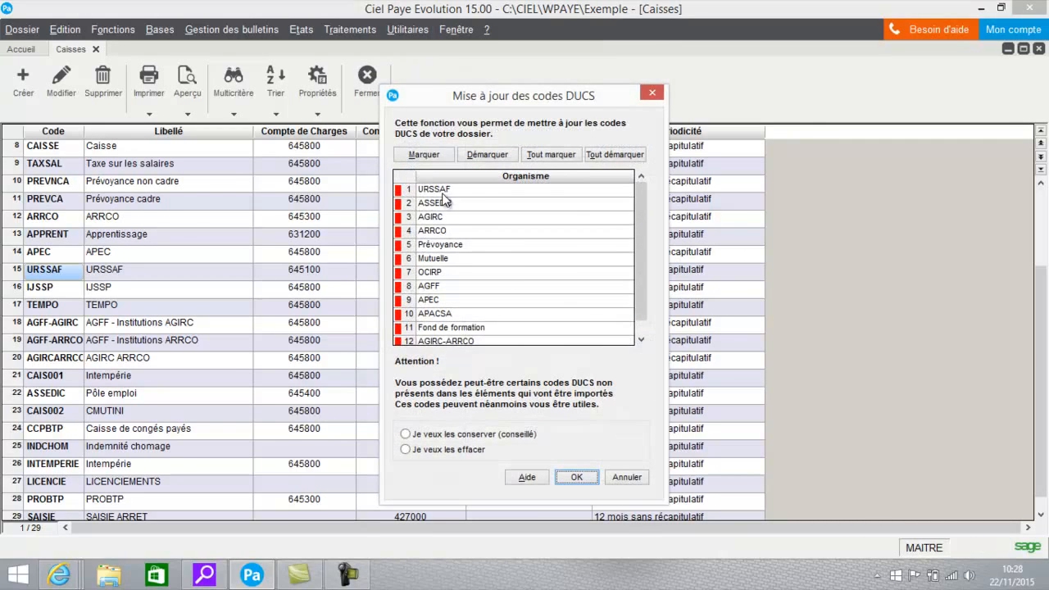
{"action": "left_click", "coordinate": [488, 155]}
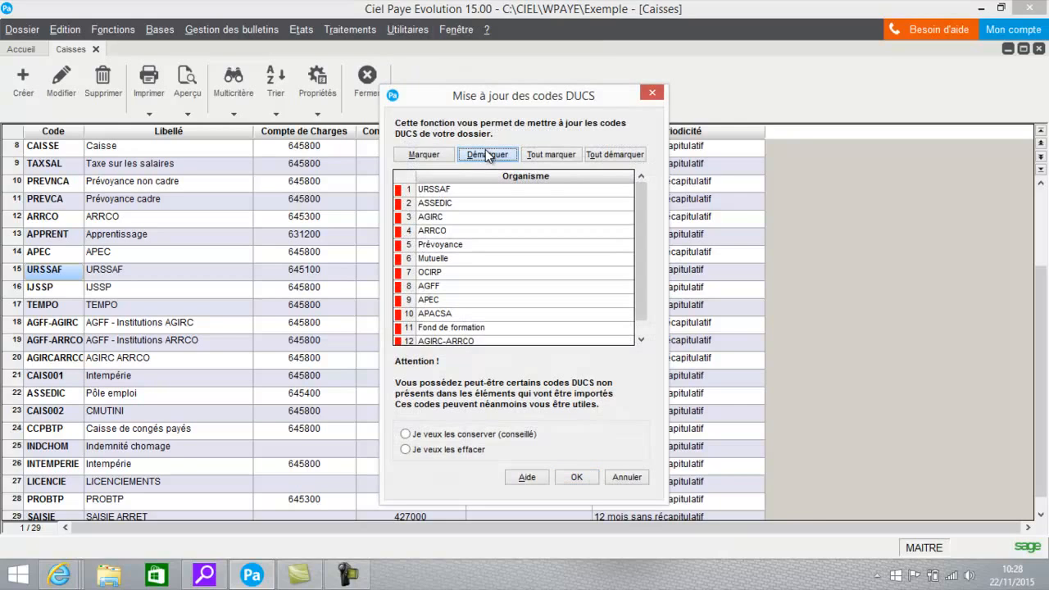
{"action": "left_click", "coordinate": [435, 192]}
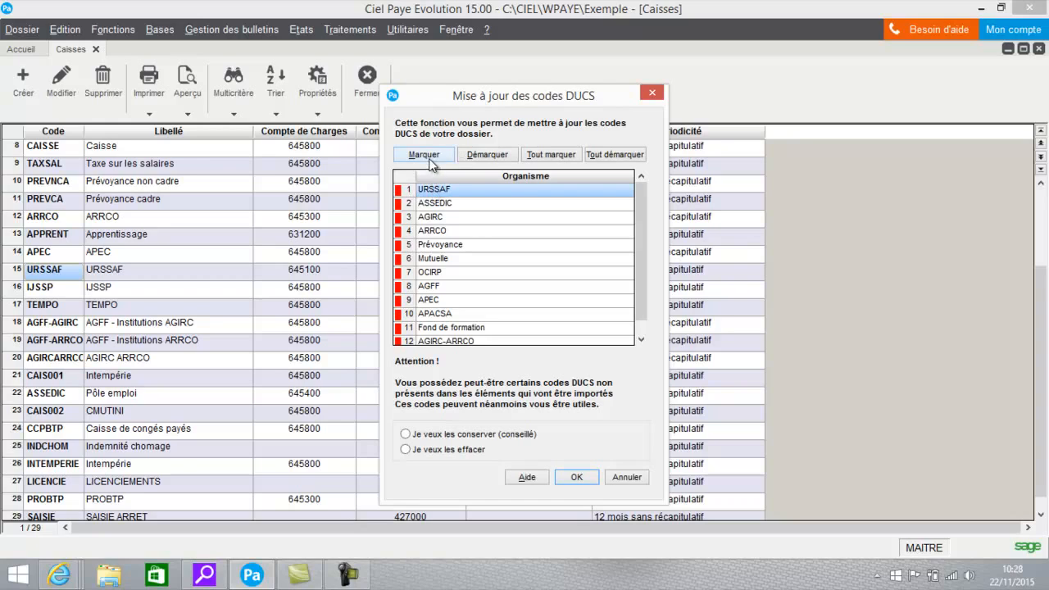
{"action": "left_click", "coordinate": [432, 156]}
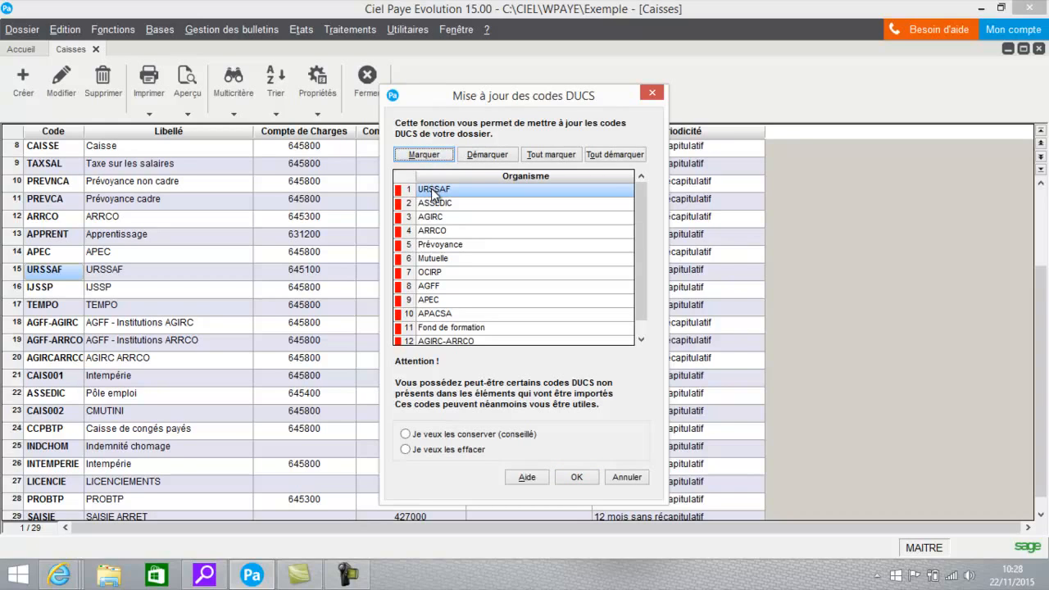
{"action": "left_click", "coordinate": [405, 433]}
{"action": "left_click", "coordinate": [627, 478]}
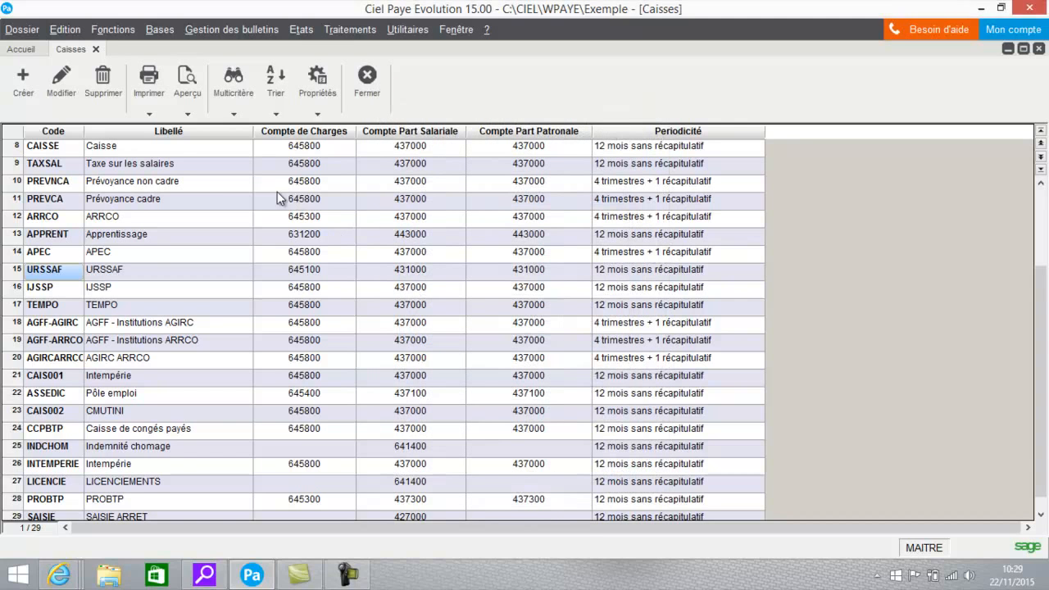
- Open the AGIRC record in the funds list and examine its DUCS settings, including the grouping fund and IRC group
{"action": "left_click", "coordinate": [151, 31]}
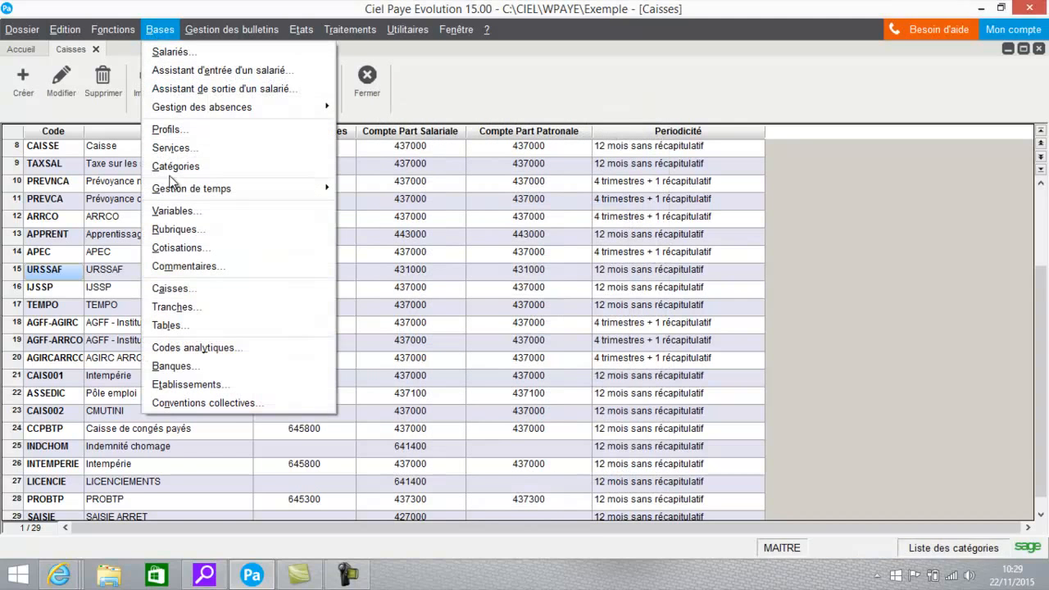
{"action": "left_click", "coordinate": [48, 255]}
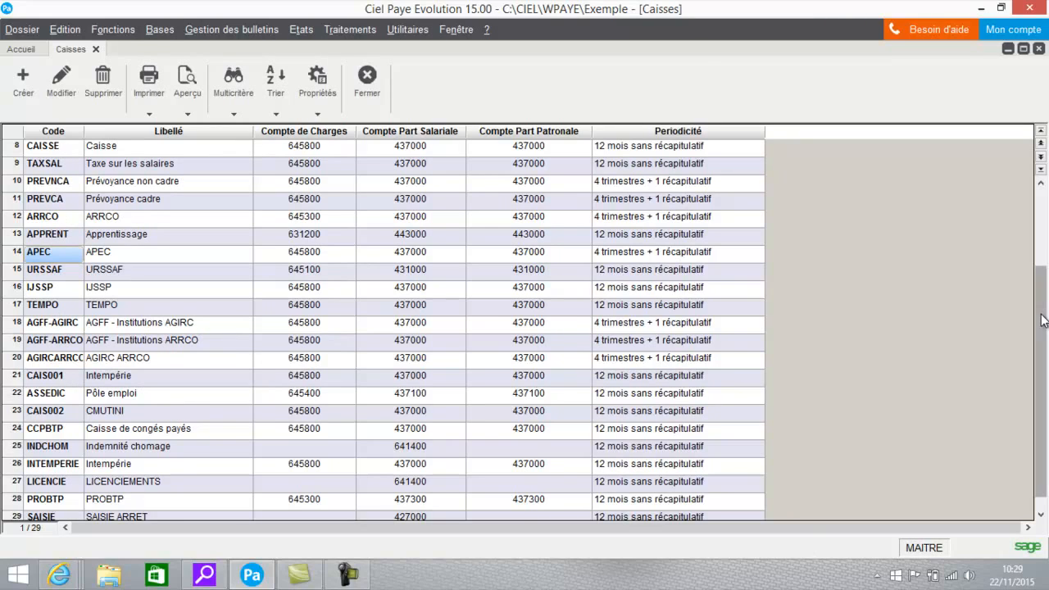
{"action": "left_click_drag", "start_coordinate": [1043, 320], "coordinate": [1039, 246]}
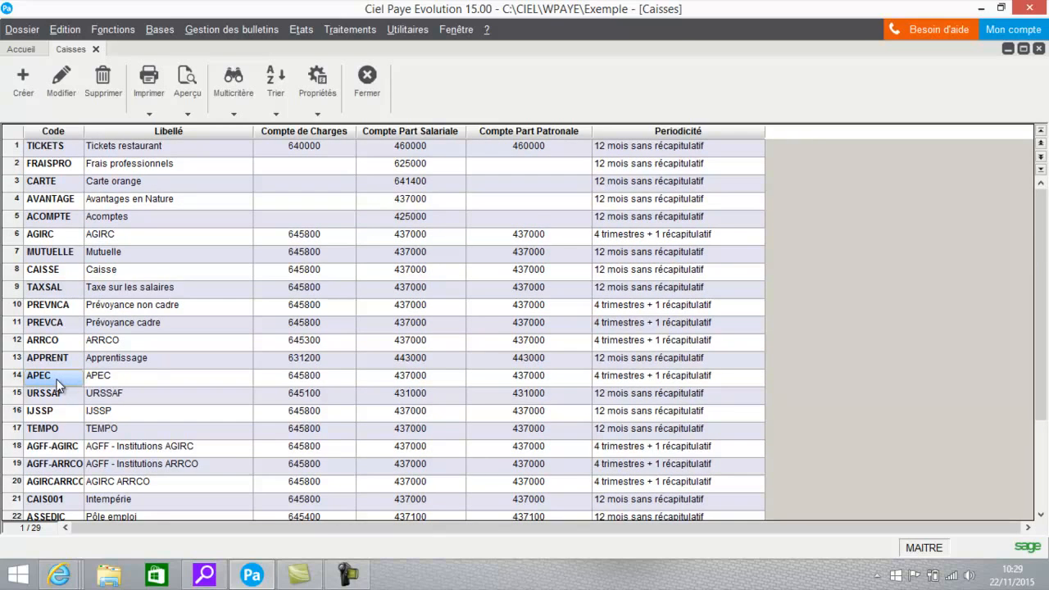
{"action": "left_click", "coordinate": [51, 238]}
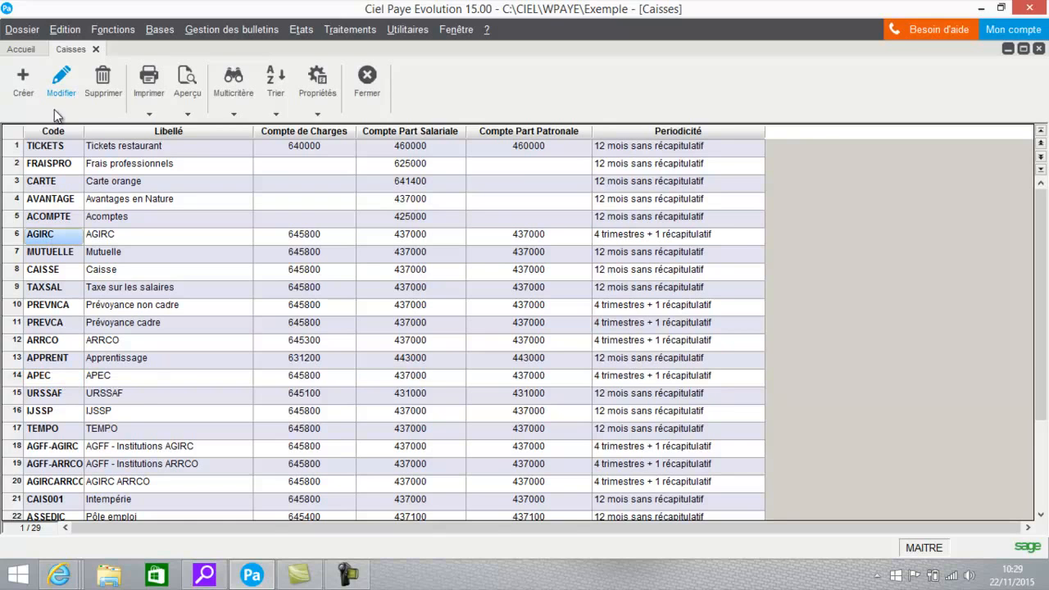
{"action": "left_click", "coordinate": [59, 87]}
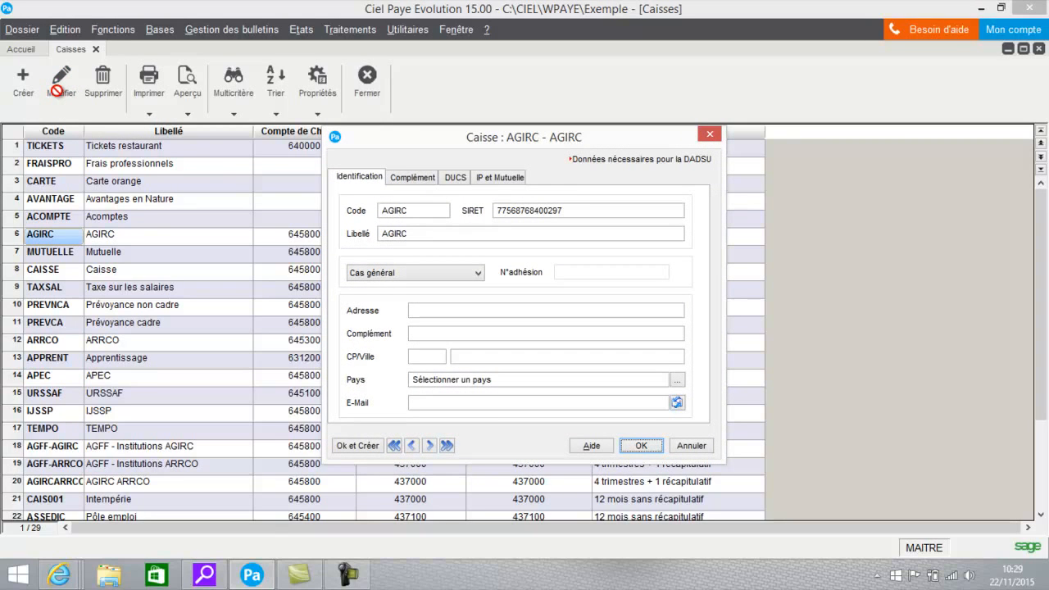
{"action": "left_click", "coordinate": [457, 178]}
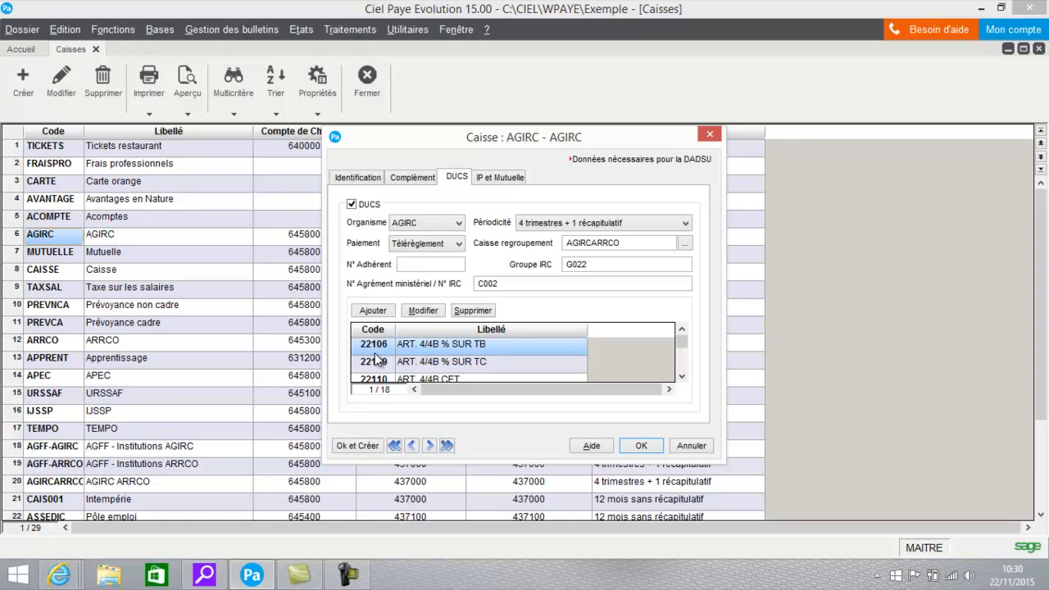
- Examine the definition of AGIRC's DUCS code 22106 and close the fund record without saving
{"action": "left_click", "coordinate": [423, 311]}
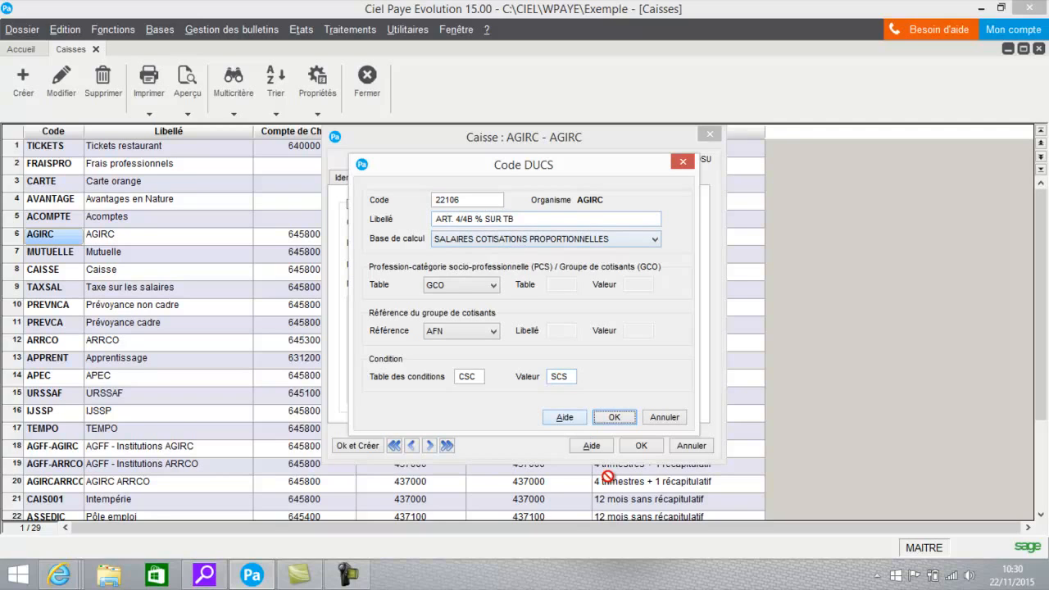
{"action": "left_click", "coordinate": [665, 418]}
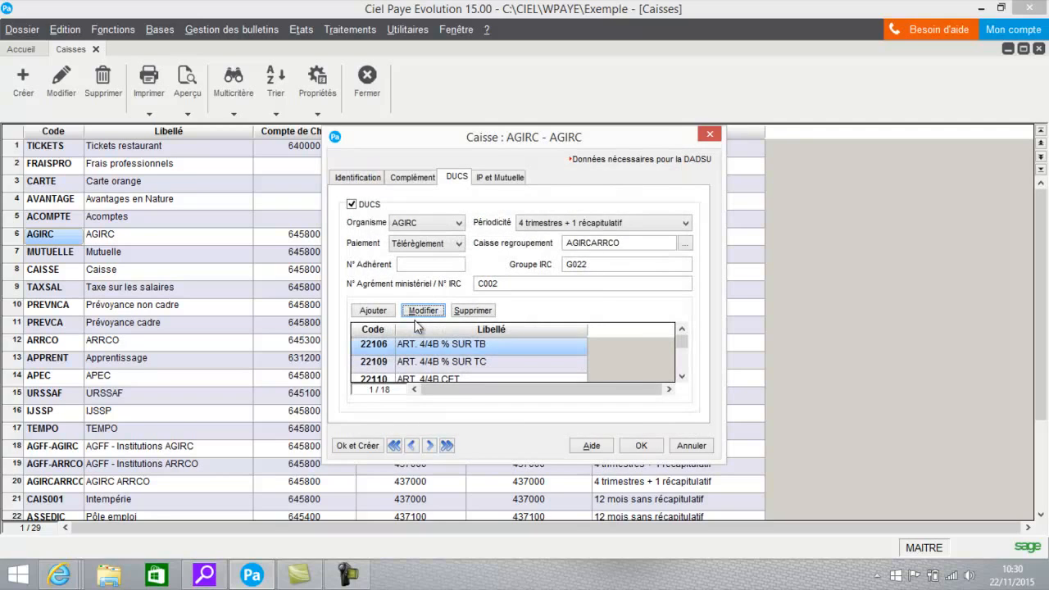
{"action": "left_click", "coordinate": [699, 448]}
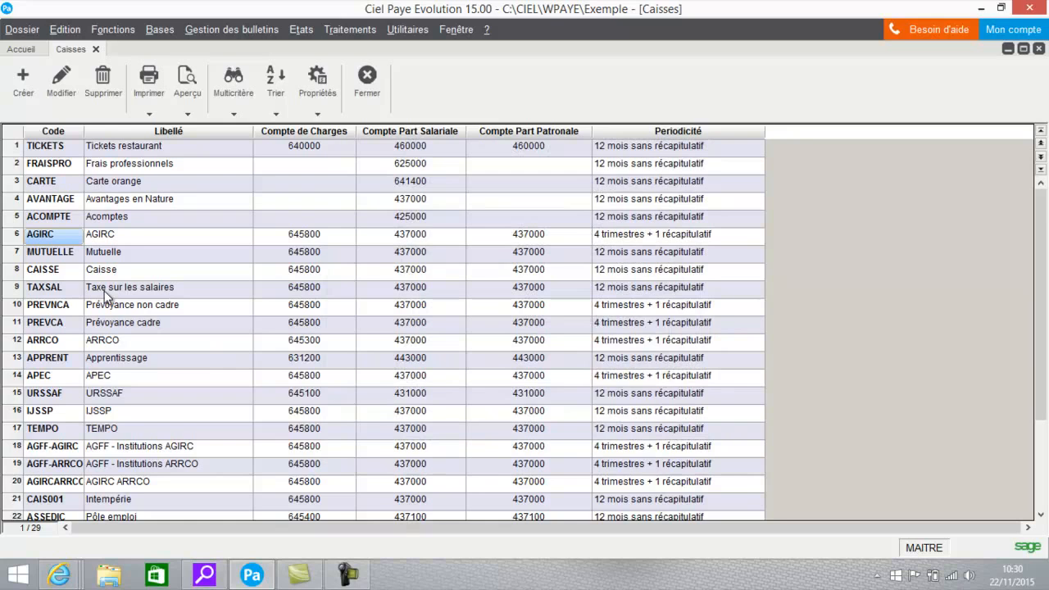
- Open the MUTUELLE fund's record, examine its organisation codes and health contracts for provident and mutual insurance, and validate it
{"action": "left_click", "coordinate": [71, 254]}
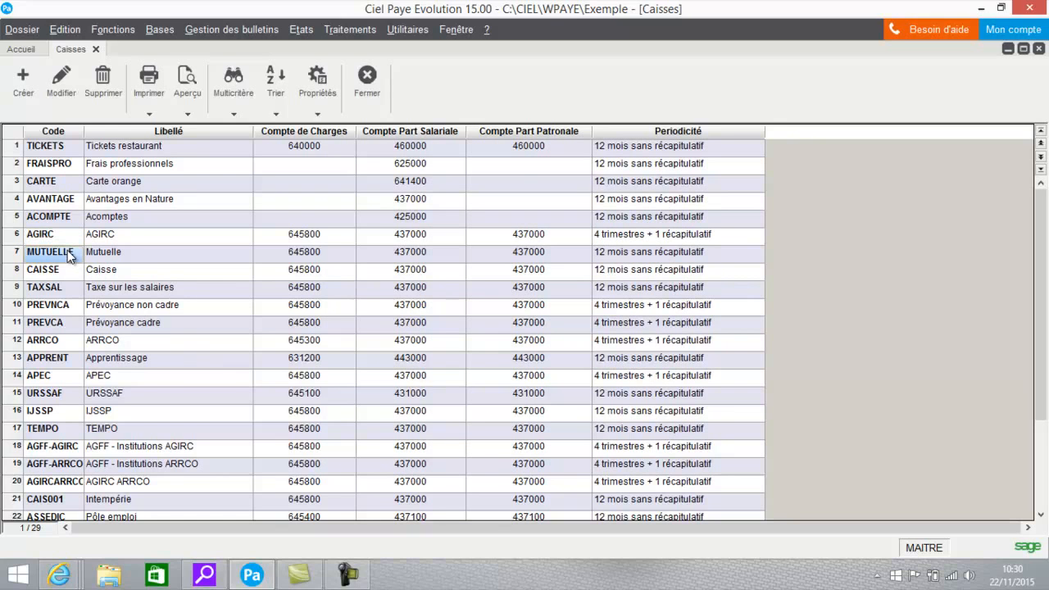
{"action": "left_click", "coordinate": [61, 79]}
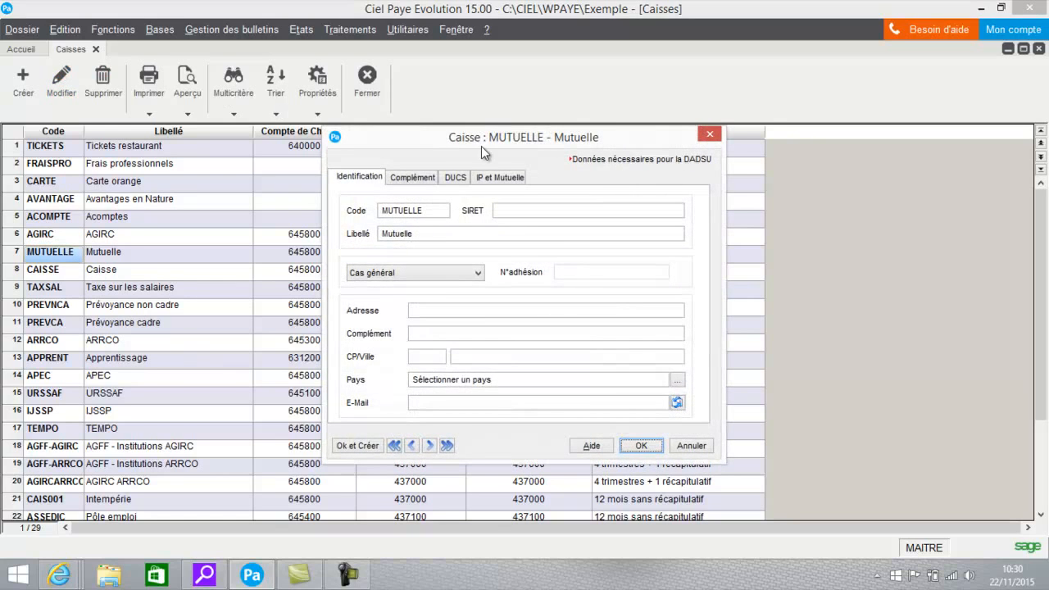
{"action": "left_click", "coordinate": [485, 177]}
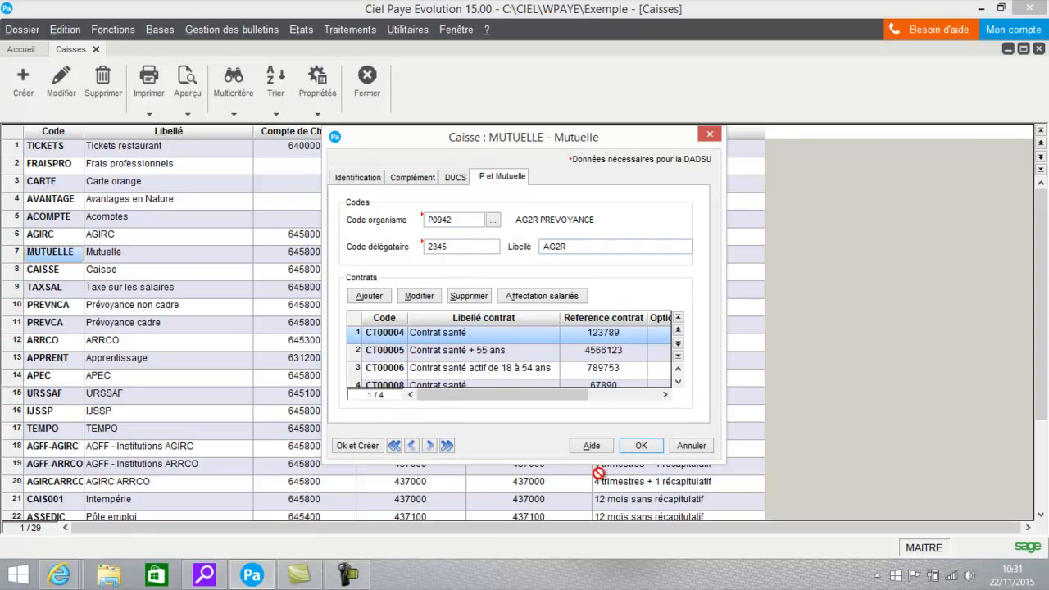
{"action": "left_click", "coordinate": [642, 445]}
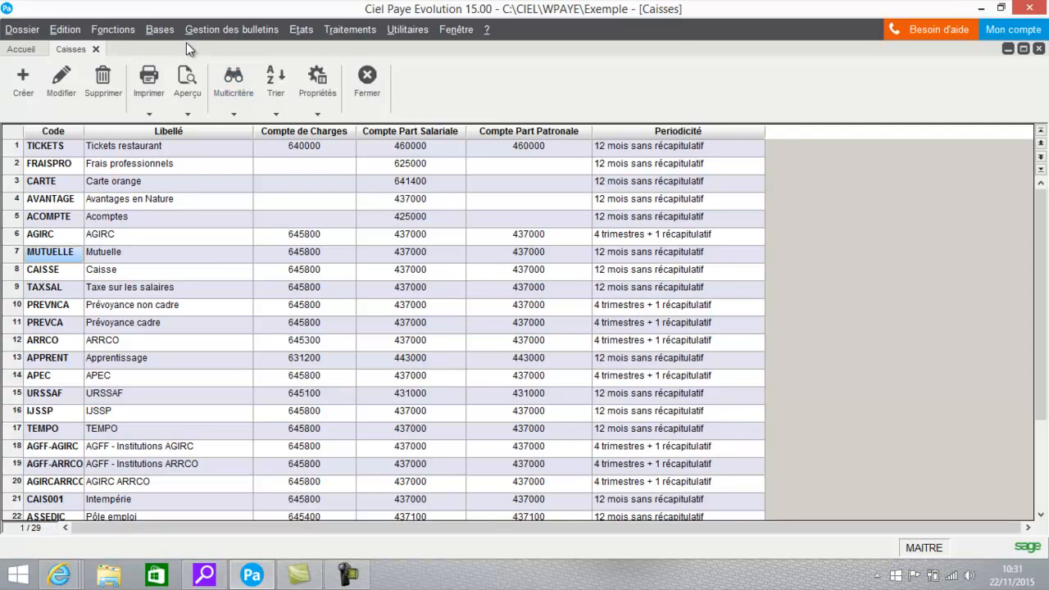
- Duplicate the Mutuelle contribution C710 in the contributions list and display the copy's declaration settings
{"action": "left_click", "coordinate": [160, 30]}
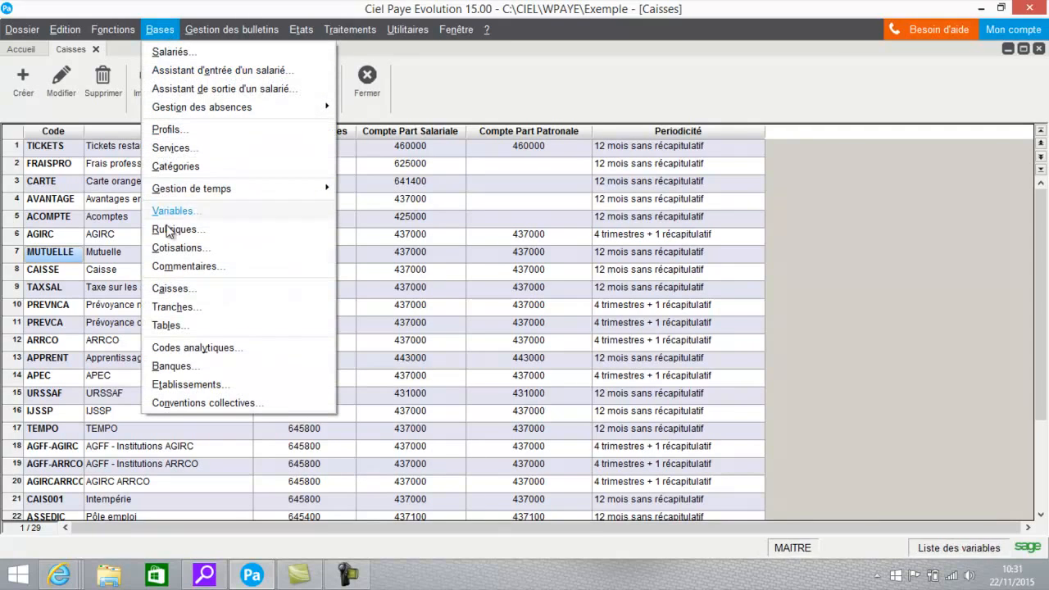
{"action": "left_click", "coordinate": [174, 249]}
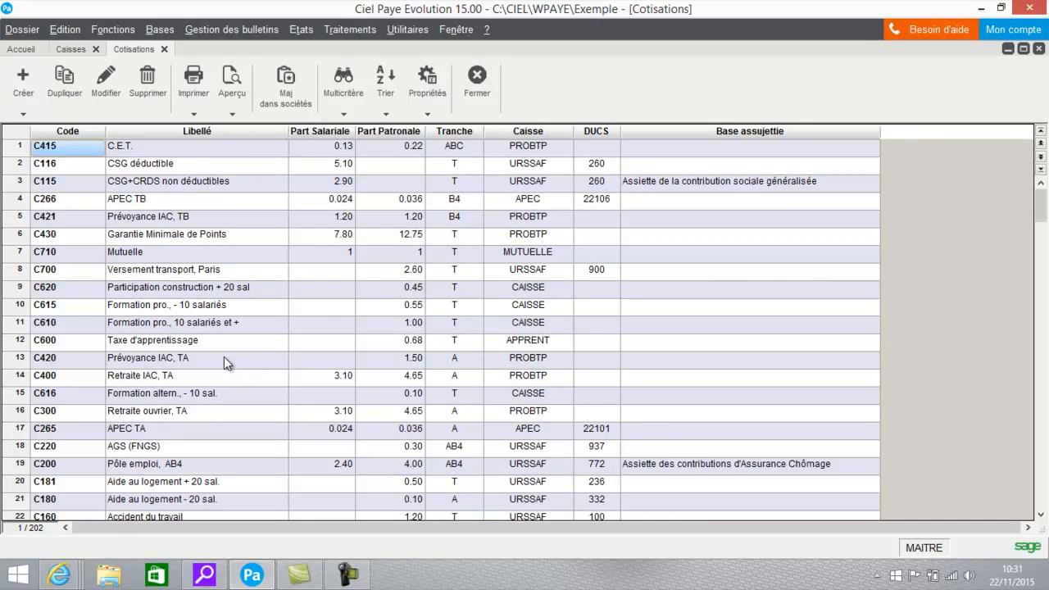
{"action": "left_click", "coordinate": [45, 254]}
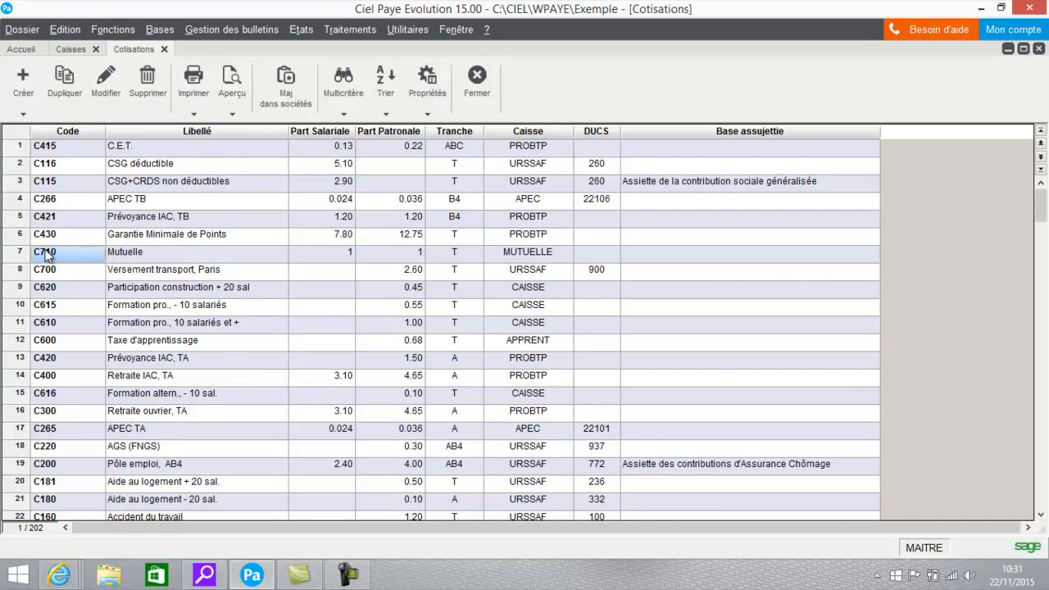
{"action": "left_click", "coordinate": [64, 78]}
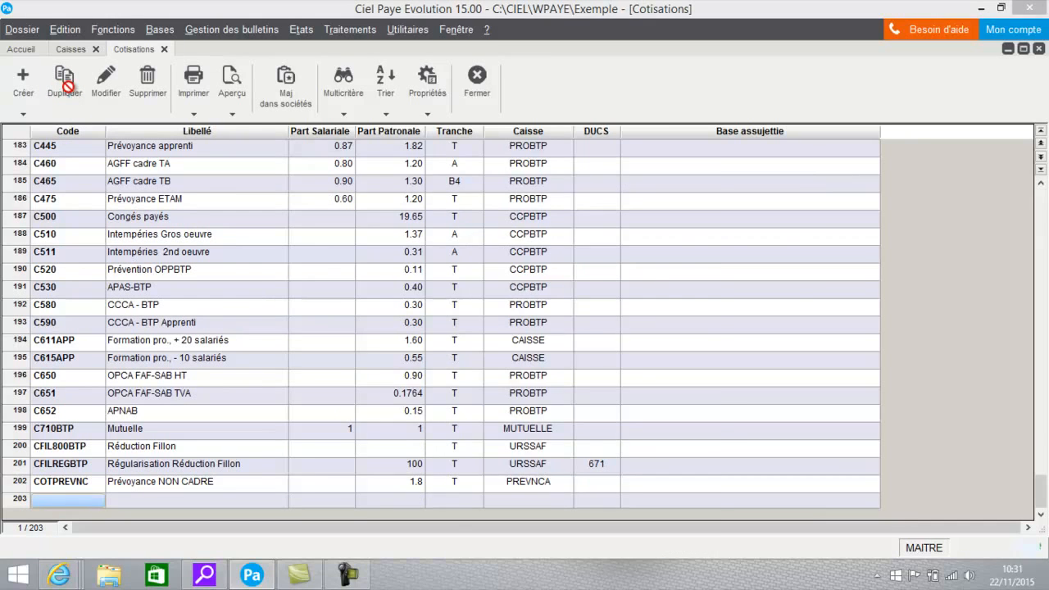
{"action": "left_click", "coordinate": [525, 152]}
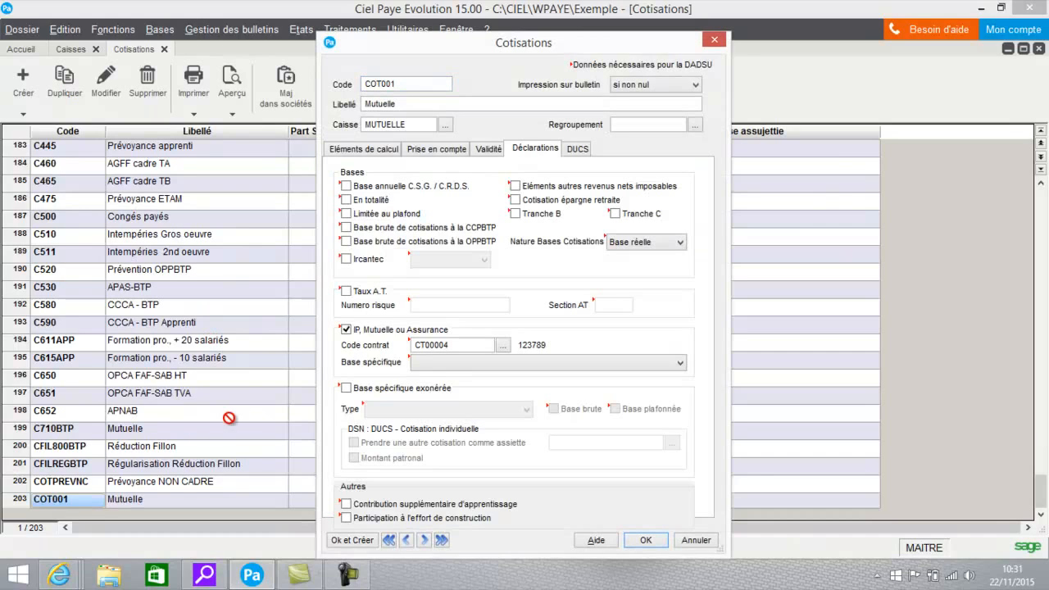
- Enable 'Base spécifique exonérée' for the duplicated Mutuelle contribution and examine the available exemption types without choosing one
{"action": "left_click", "coordinate": [346, 388]}
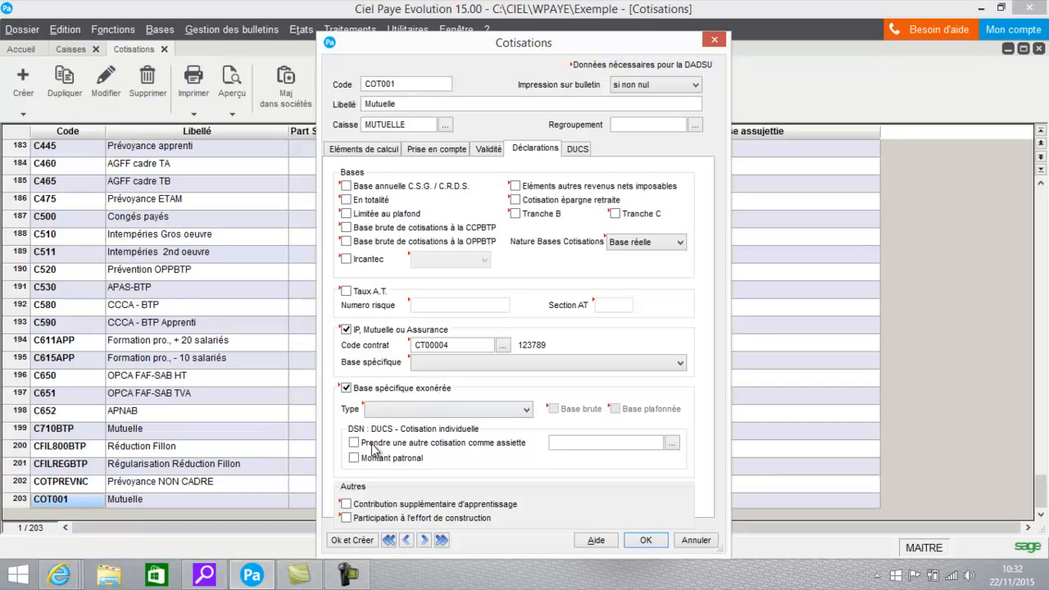
{"action": "left_click", "coordinate": [412, 409]}
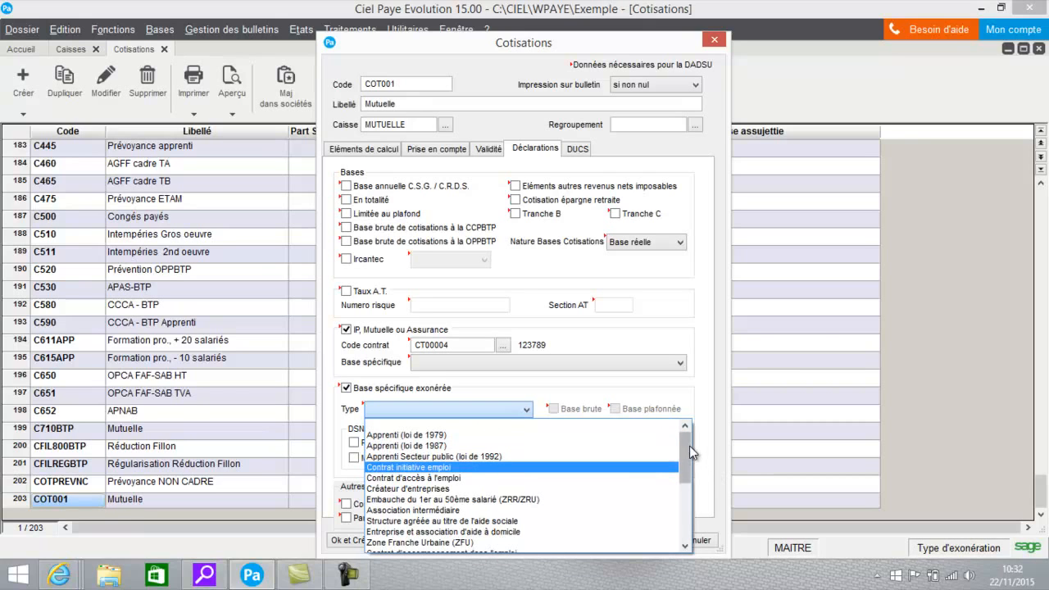
{"action": "mouse_move", "coordinate": [689, 446]}
{"action": "left_mouse_down"}
{"action": "mouse_move", "coordinate": [685, 486]}
{"action": "mouse_move", "coordinate": [686, 448]}
{"action": "left_mouse_up"}
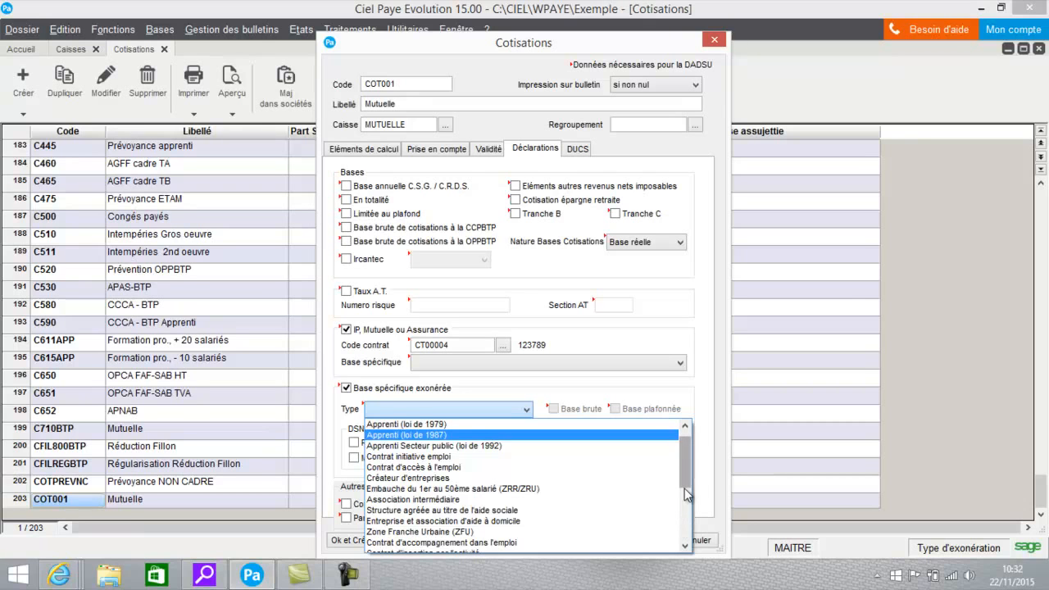
{"action": "left_click_drag", "start_coordinate": [687, 464], "coordinate": [685, 516]}
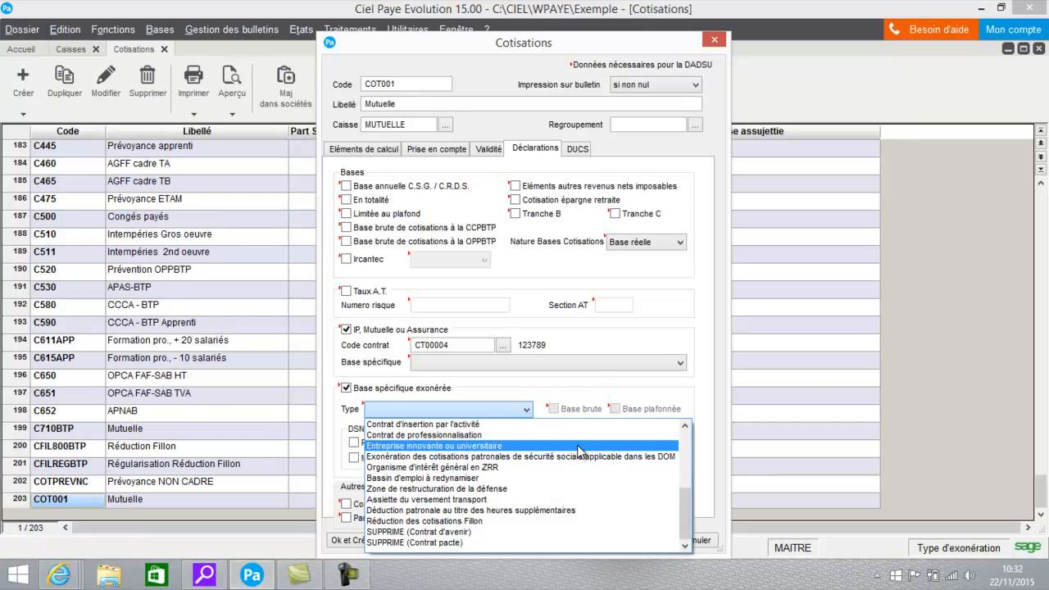
{"action": "left_click", "coordinate": [544, 386]}
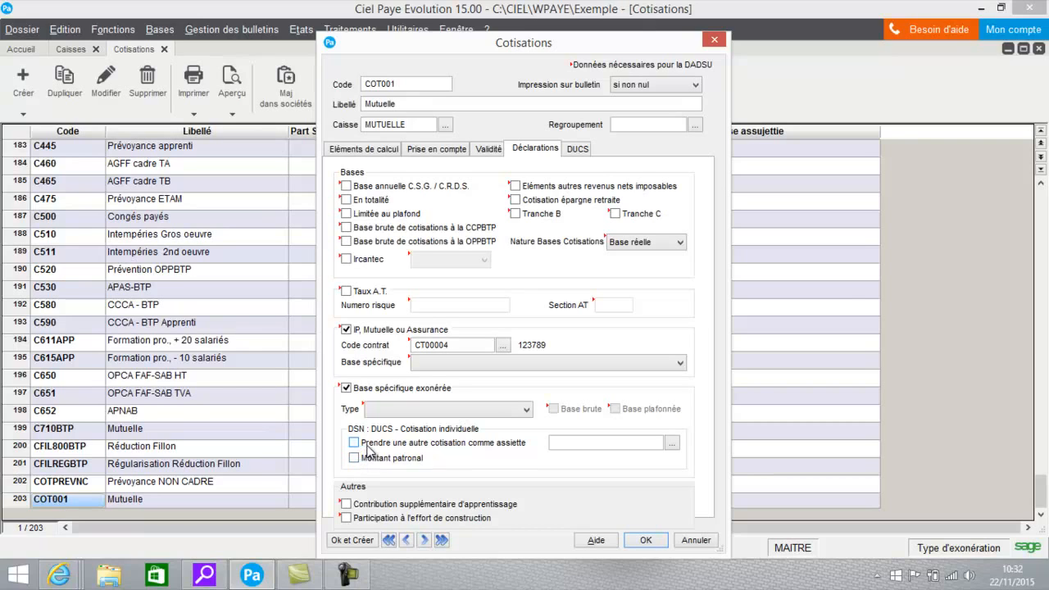
- Enable 'Prendre une autre cotisation comme assiette' for the individual DUCS contribution, and view the selectable contributions without picking one
{"action": "left_click", "coordinate": [469, 444]}
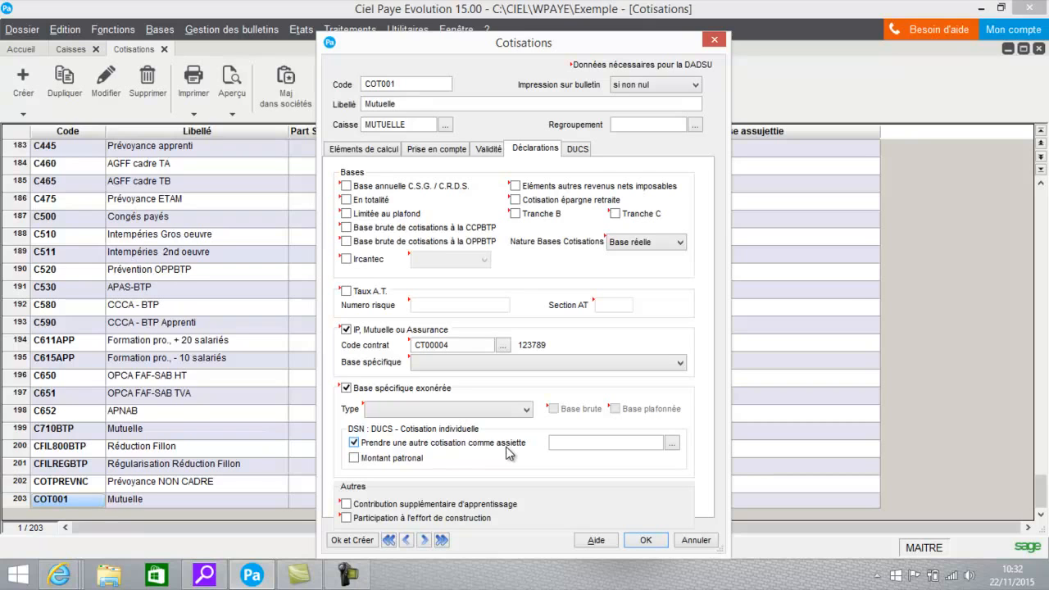
{"action": "left_click", "coordinate": [672, 444]}
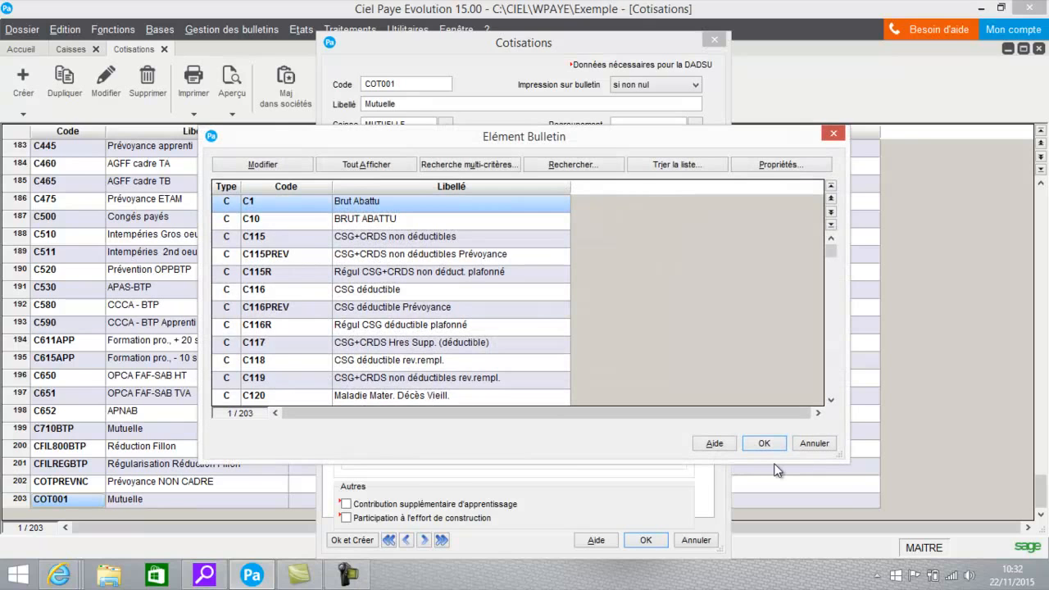
{"action": "left_click", "coordinate": [807, 443]}
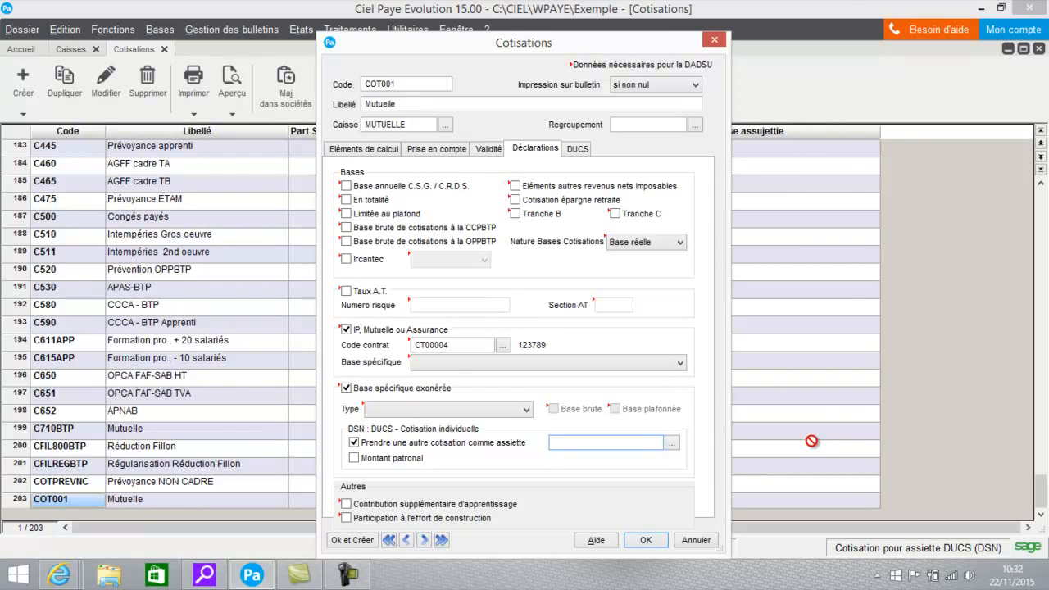